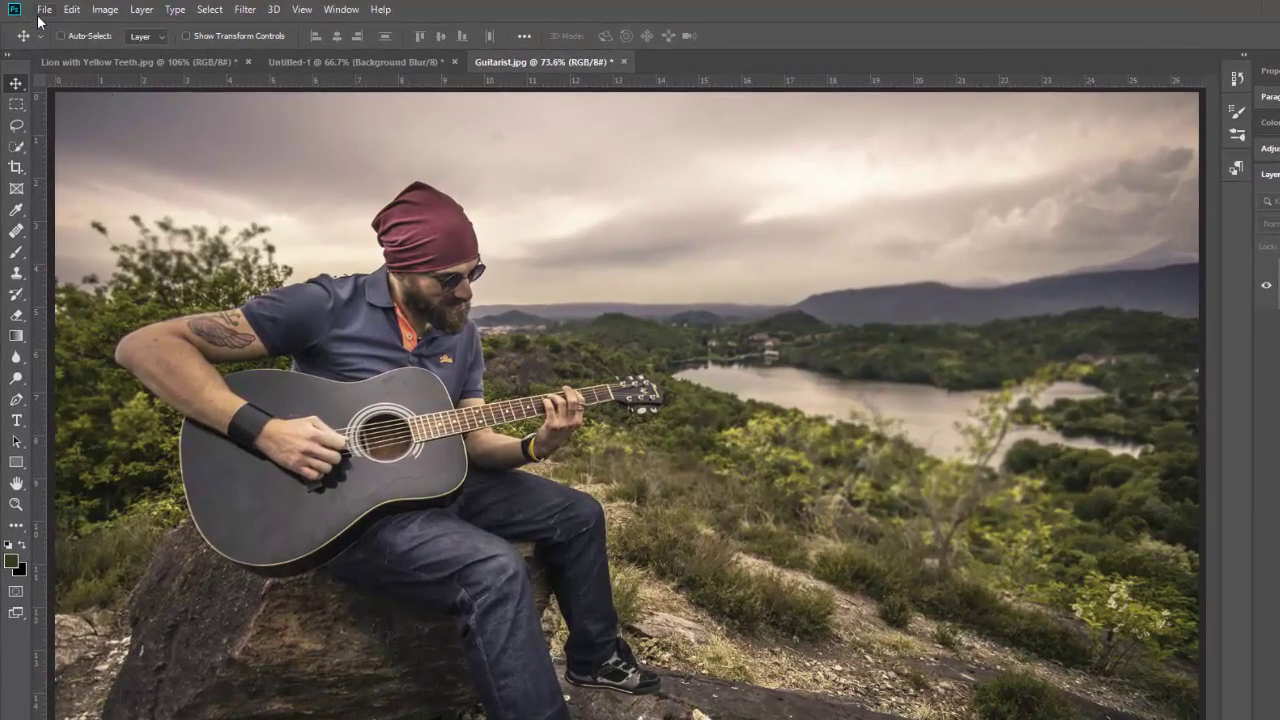
Revert Guitarist.jpg to its last saved state and duplicate the Background layer
{"action": "left_click", "coordinate": [44, 10]}
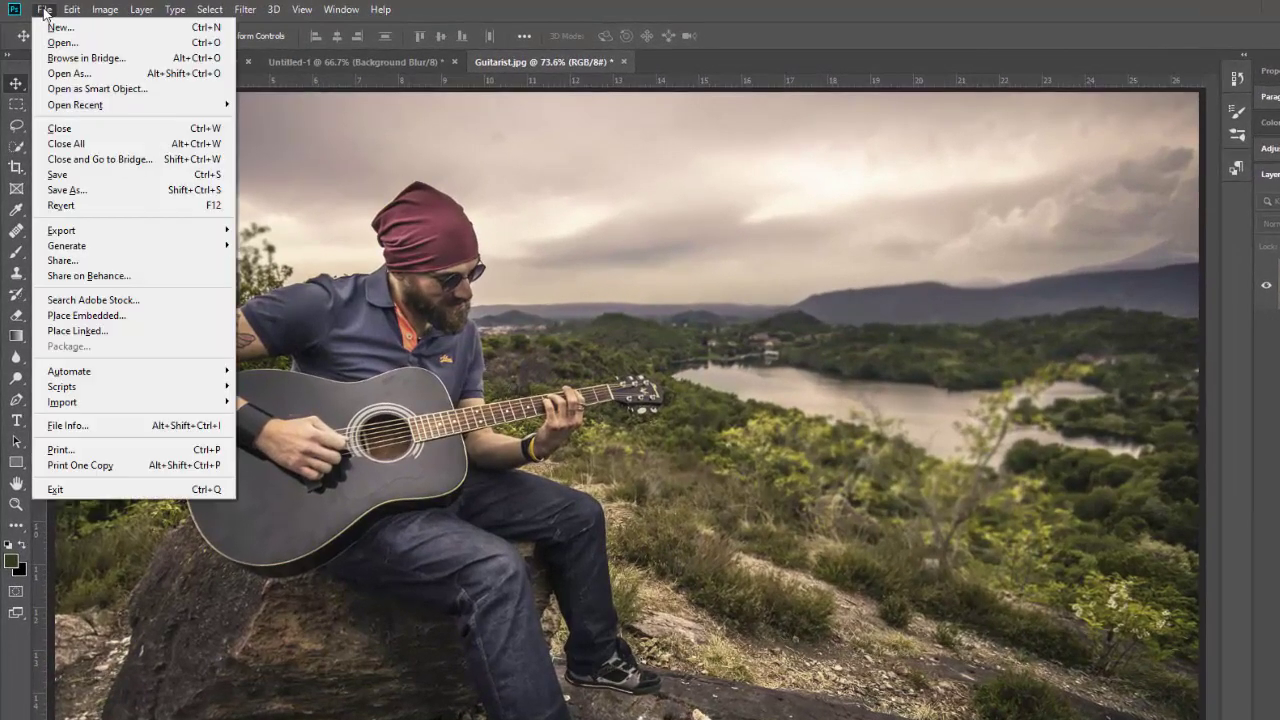
{"action": "left_click", "coordinate": [84, 207]}
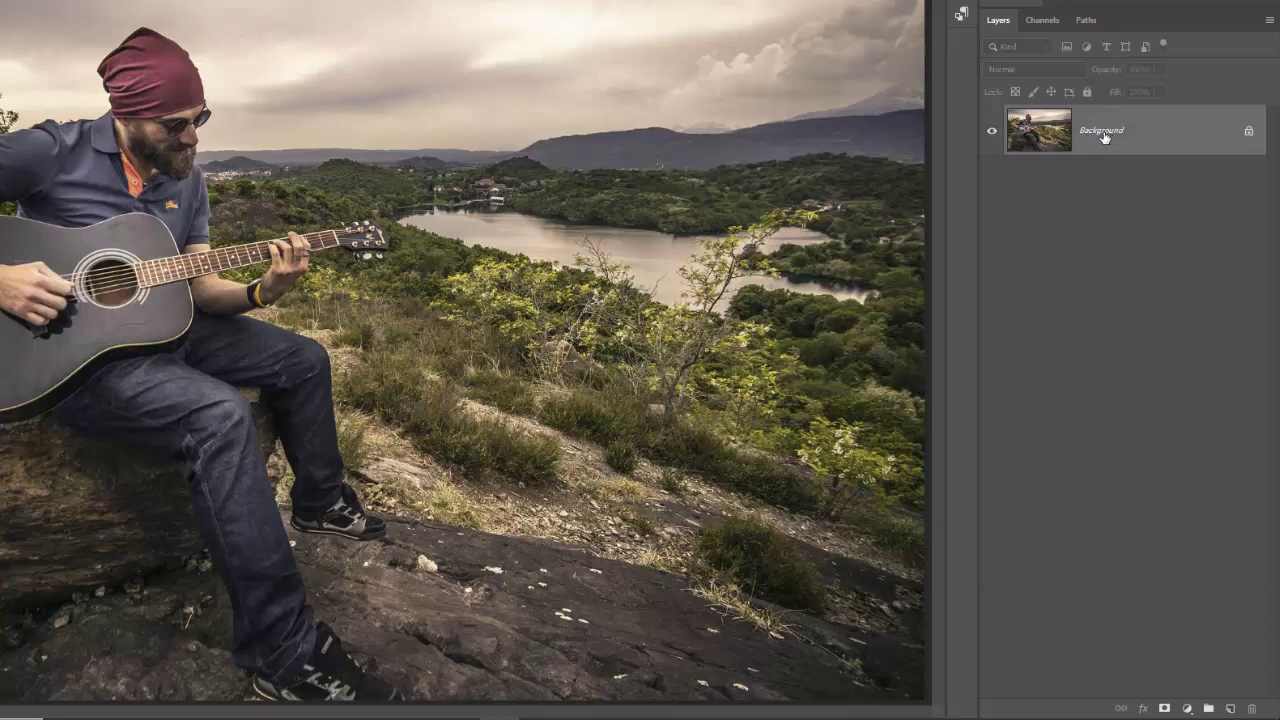
{"action": "left_click_drag", "start_coordinate": [1101, 141], "coordinate": [1231, 710]}
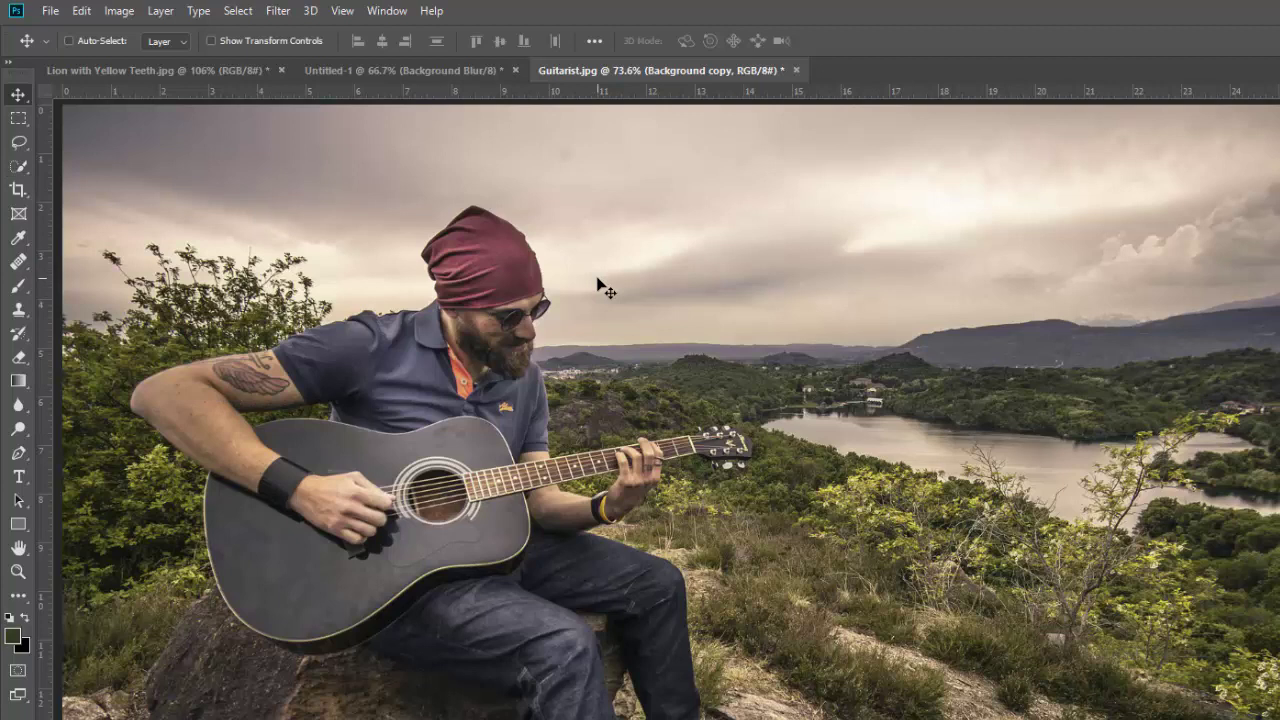
Try selecting the scenery around the guitarist with the Quick Selection tool, using a brush size of 90
{"action": "key", "text": "w"}
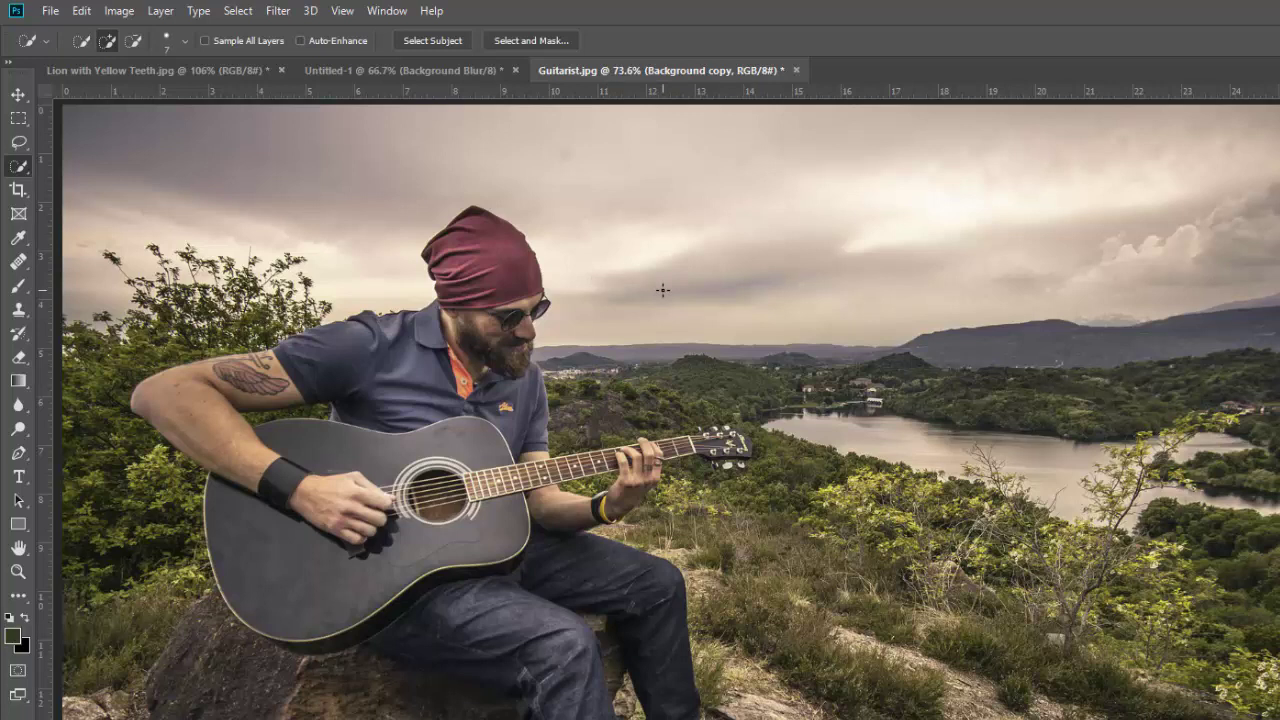
{"action": "key", "text": "bracketright"}
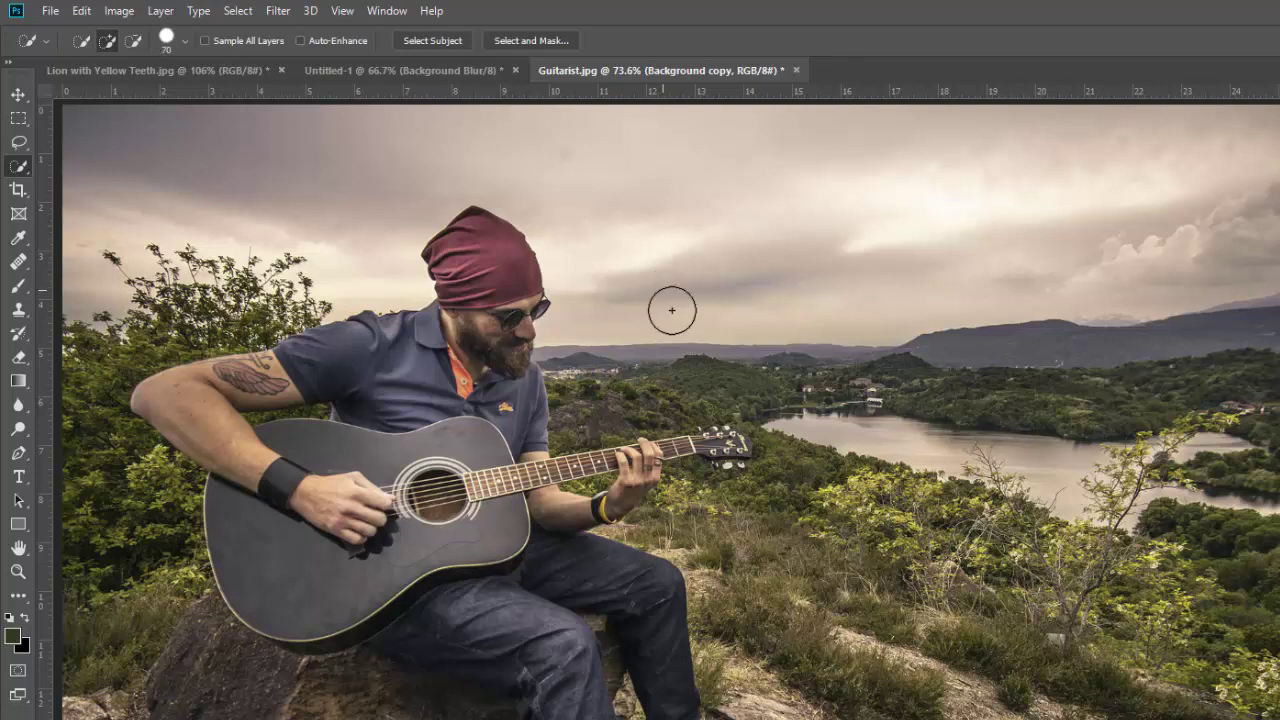
{"action": "key", "text": "bracketright"}
{"action": "key", "text": "bracketright"}
{"action": "key", "text": "bracketright"}
{"action": "key", "text": "bracketright"}
{"action": "key", "text": "bracketright"}
{"action": "key", "text": "bracketright"}
{"action": "key", "text": "bracketright"}
{"action": "key", "text": "bracketright"}
{"action": "key", "text": "bracketright"}
{"action": "key", "text": "bracketright"}
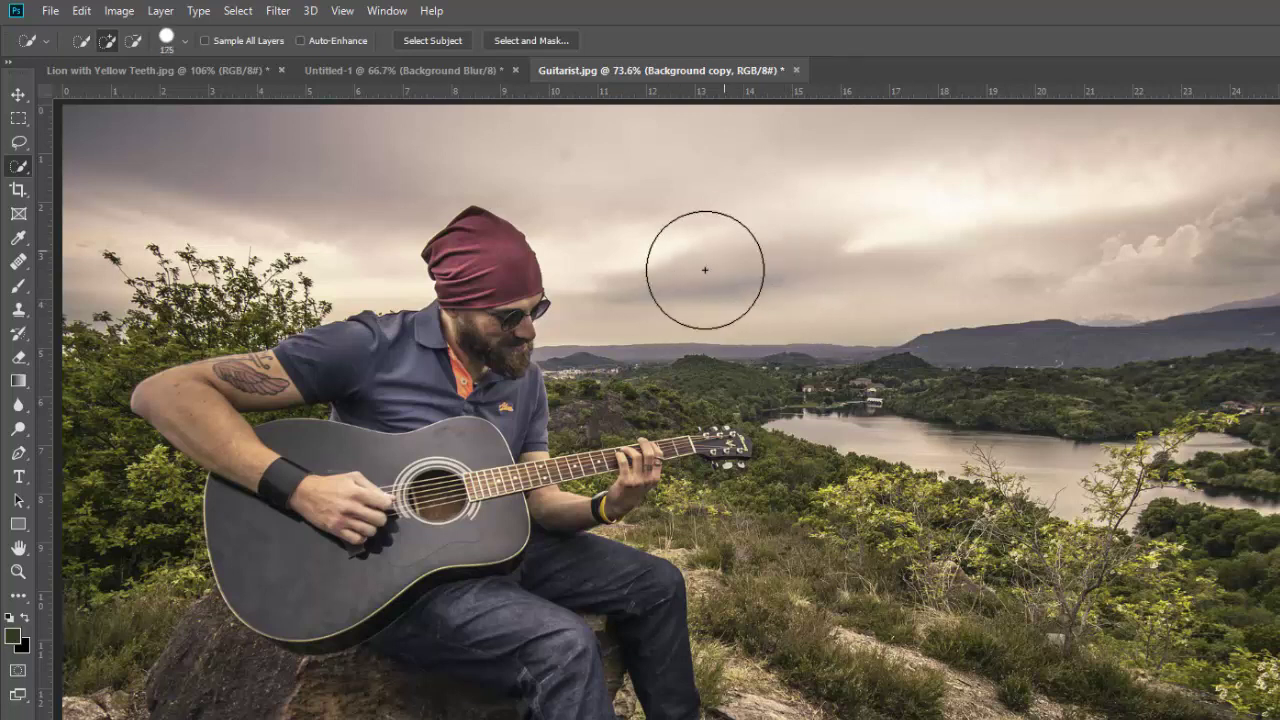
{"action": "key", "text": "bracketleft"}
{"action": "key", "text": "bracketleft"}
{"action": "key", "text": "bracketleft"}
{"action": "key", "text": "bracketleft"}
{"action": "key", "text": "bracketleft"}
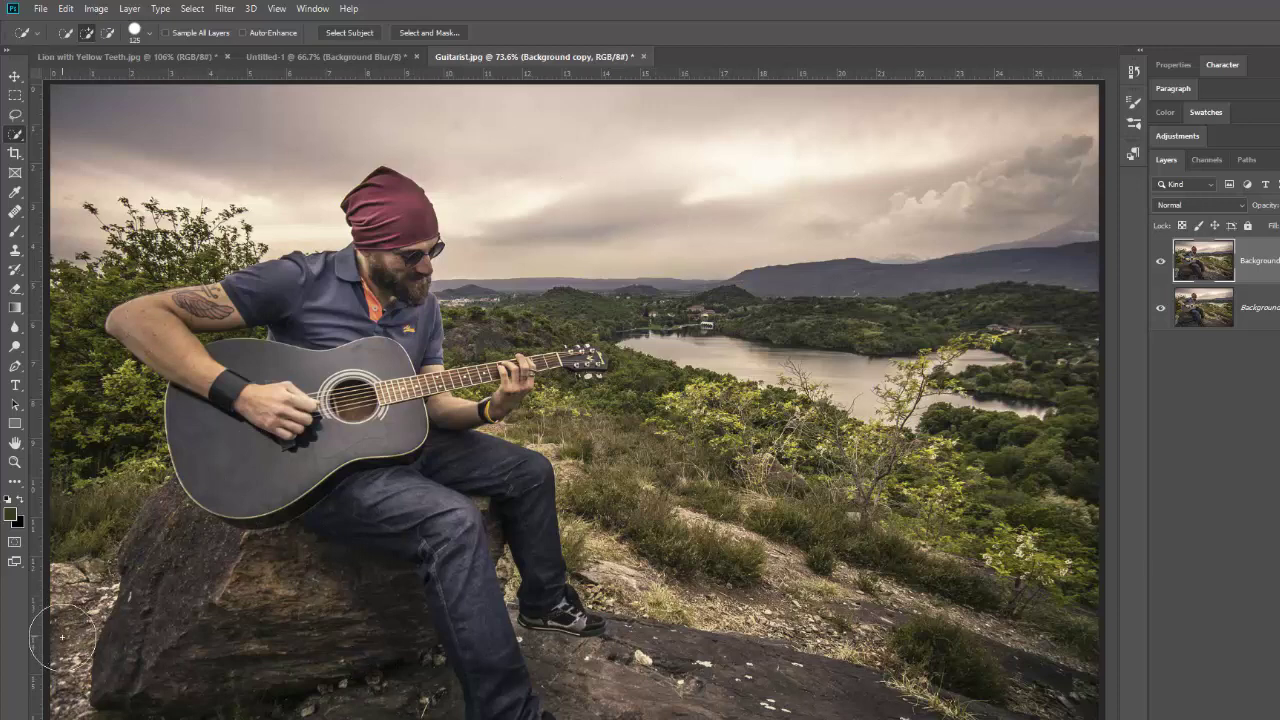
{"action": "key", "text": "bracketleft"}
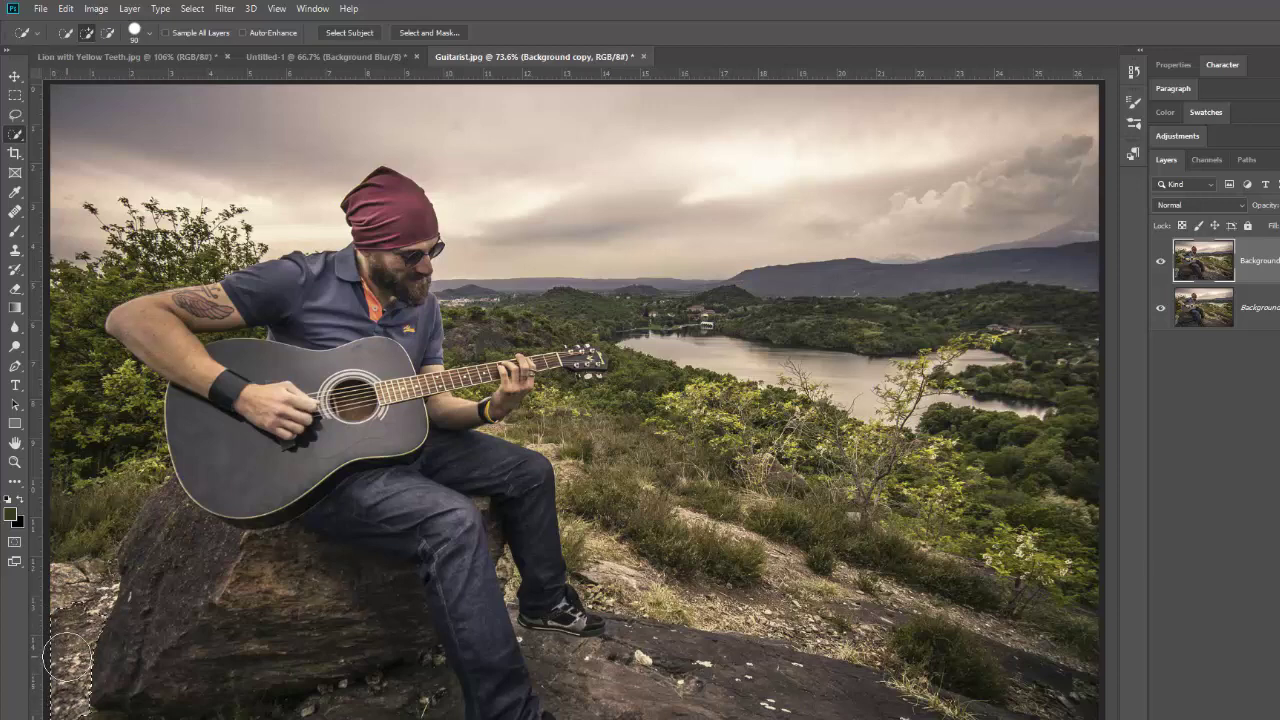
{"action": "left_click", "coordinate": [67, 657]}
{"action": "mouse_move", "coordinate": [62, 660]}
{"action": "left_mouse_down"}
{"action": "mouse_move", "coordinate": [98, 451]}
{"action": "mouse_move", "coordinate": [78, 370]}
{"action": "mouse_move", "coordinate": [106, 393]}
{"action": "mouse_move", "coordinate": [131, 386]}
{"action": "mouse_move", "coordinate": [75, 362]}
{"action": "mouse_move", "coordinate": [68, 309]}
{"action": "mouse_move", "coordinate": [152, 182]}
{"action": "mouse_move", "coordinate": [193, 163]}
{"action": "mouse_move", "coordinate": [171, 149]}
{"action": "mouse_move", "coordinate": [182, 139]}
{"action": "mouse_move", "coordinate": [273, 148]}
{"action": "mouse_move", "coordinate": [453, 133]}
{"action": "mouse_move", "coordinate": [601, 163]}
{"action": "mouse_move", "coordinate": [660, 255]}
{"action": "mouse_move", "coordinate": [630, 276]}
{"action": "mouse_move", "coordinate": [562, 288]}
{"action": "mouse_move", "coordinate": [859, 300]}
{"action": "mouse_move", "coordinate": [949, 330]}
{"action": "mouse_move", "coordinate": [1005, 433]}
{"action": "mouse_move", "coordinate": [1004, 483]}
{"action": "mouse_move", "coordinate": [941, 494]}
{"action": "mouse_move", "coordinate": [834, 473]}
{"action": "mouse_move", "coordinate": [662, 481]}
{"action": "mouse_move", "coordinate": [720, 430]}
{"action": "mouse_move", "coordinate": [872, 361]}
{"action": "mouse_move", "coordinate": [728, 339]}
{"action": "mouse_move", "coordinate": [691, 349]}
{"action": "mouse_move", "coordinate": [634, 416]}
{"action": "mouse_move", "coordinate": [664, 538]}
{"action": "mouse_move", "coordinate": [889, 562]}
{"action": "mouse_move", "coordinate": [983, 598]}
{"action": "mouse_move", "coordinate": [1035, 642]}
{"action": "mouse_move", "coordinate": [782, 600]}
{"action": "left_mouse_up"}
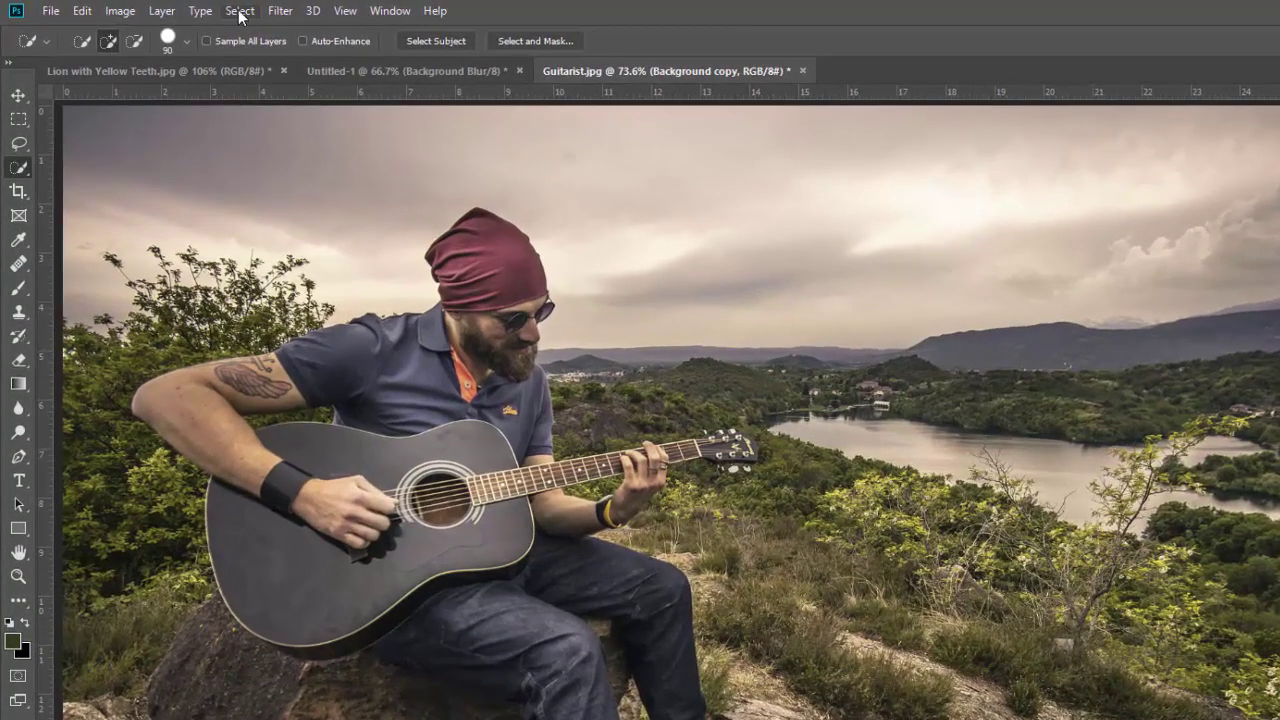
Load the Background Blur channel from the Untitled-1 document as a new selection on the Background copy layer
{"action": "left_click", "coordinate": [240, 12]}
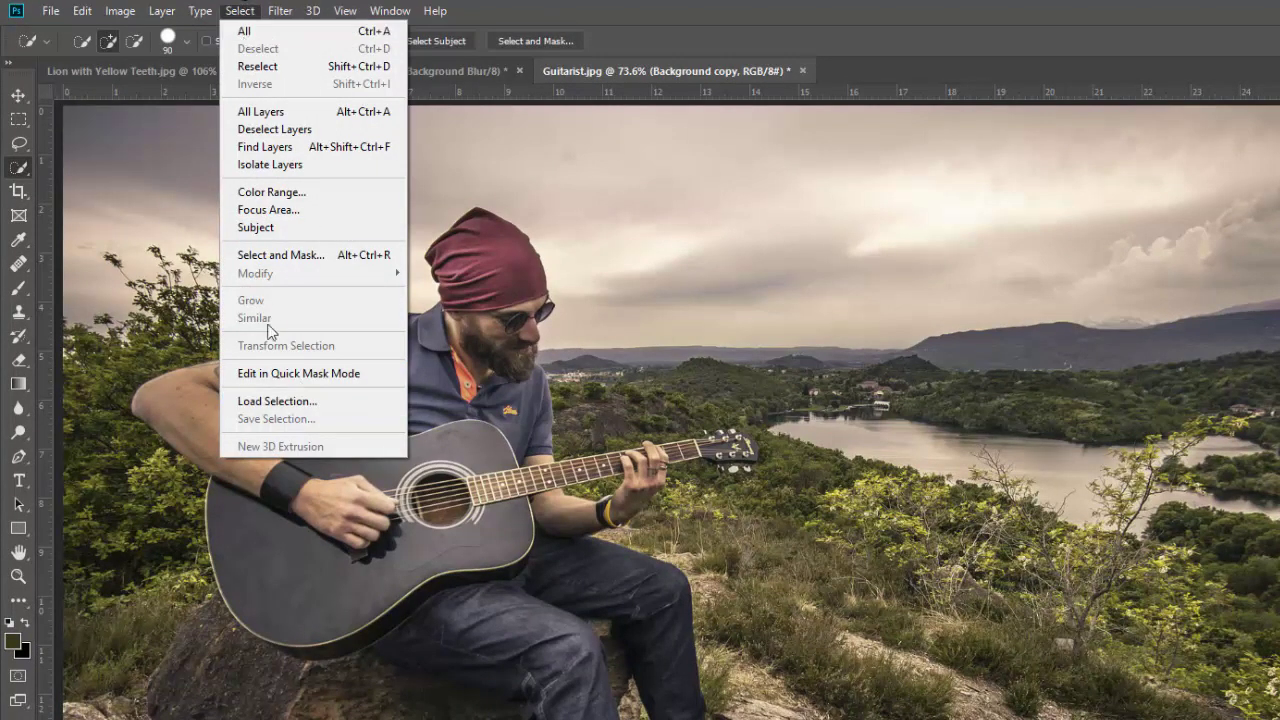
{"action": "left_click", "coordinate": [276, 402]}
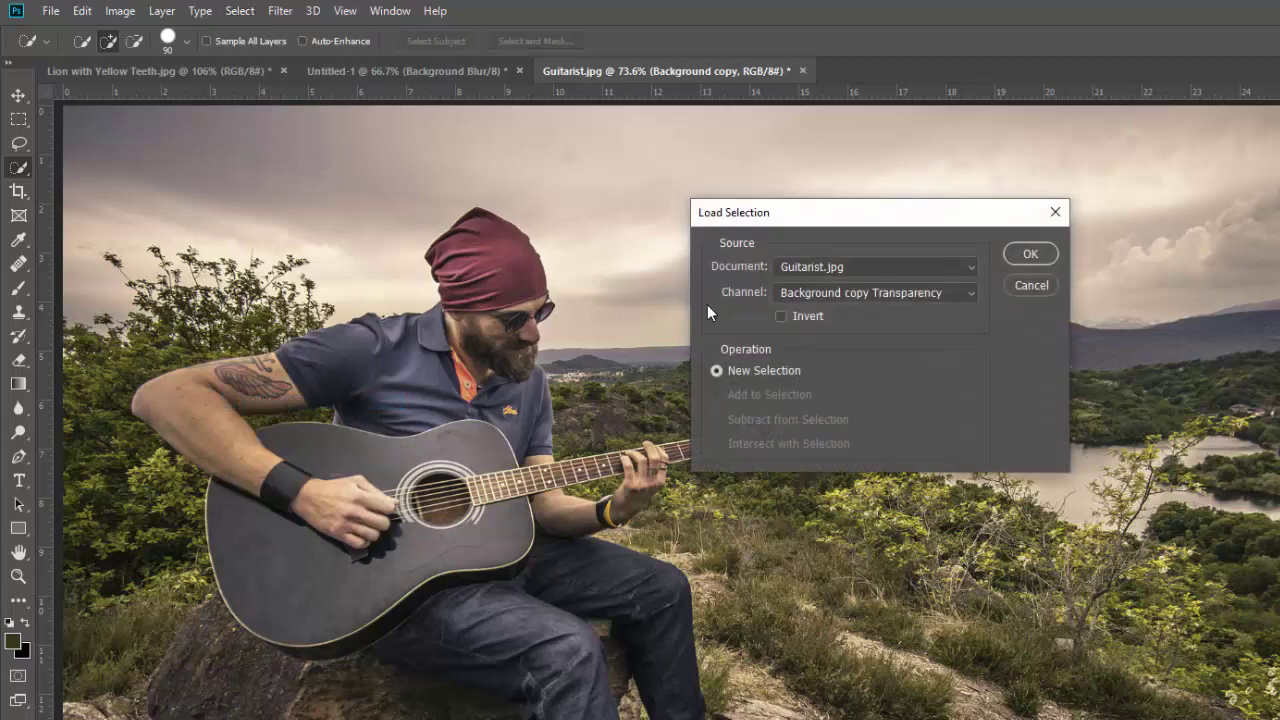
{"action": "left_click", "coordinate": [970, 292]}
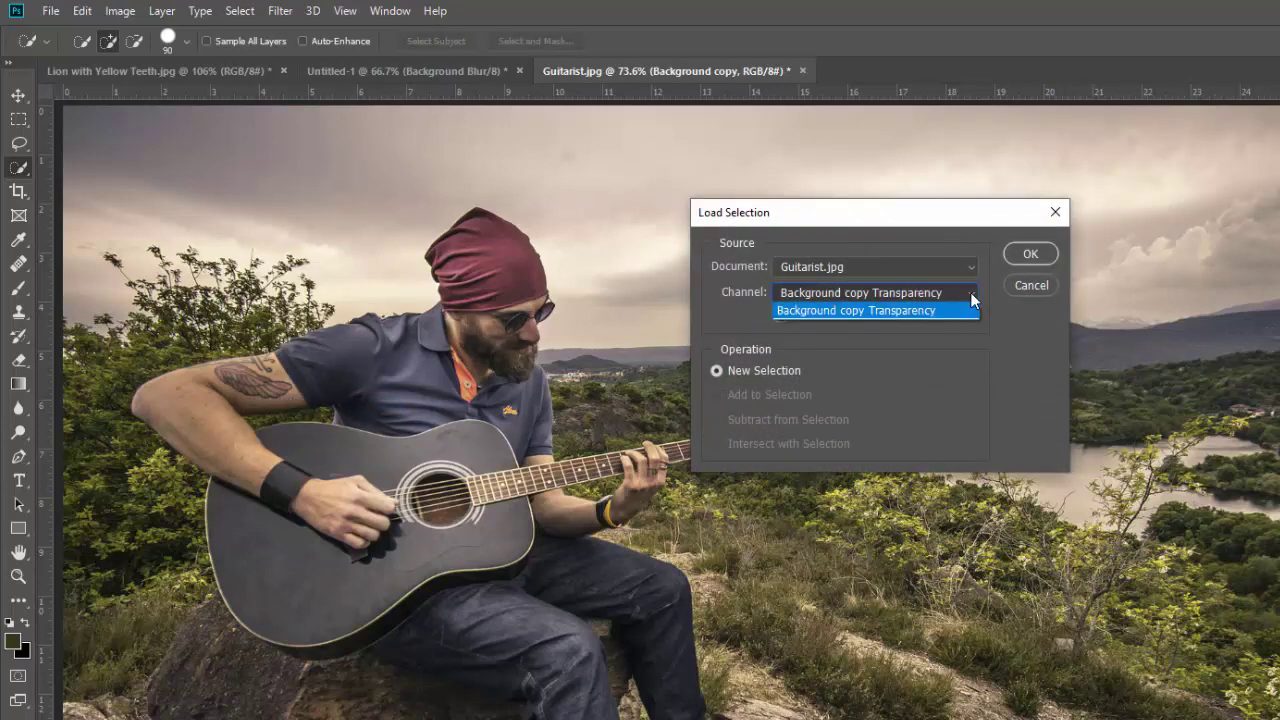
{"action": "left_click", "coordinate": [972, 294]}
{"action": "left_click", "coordinate": [977, 268]}
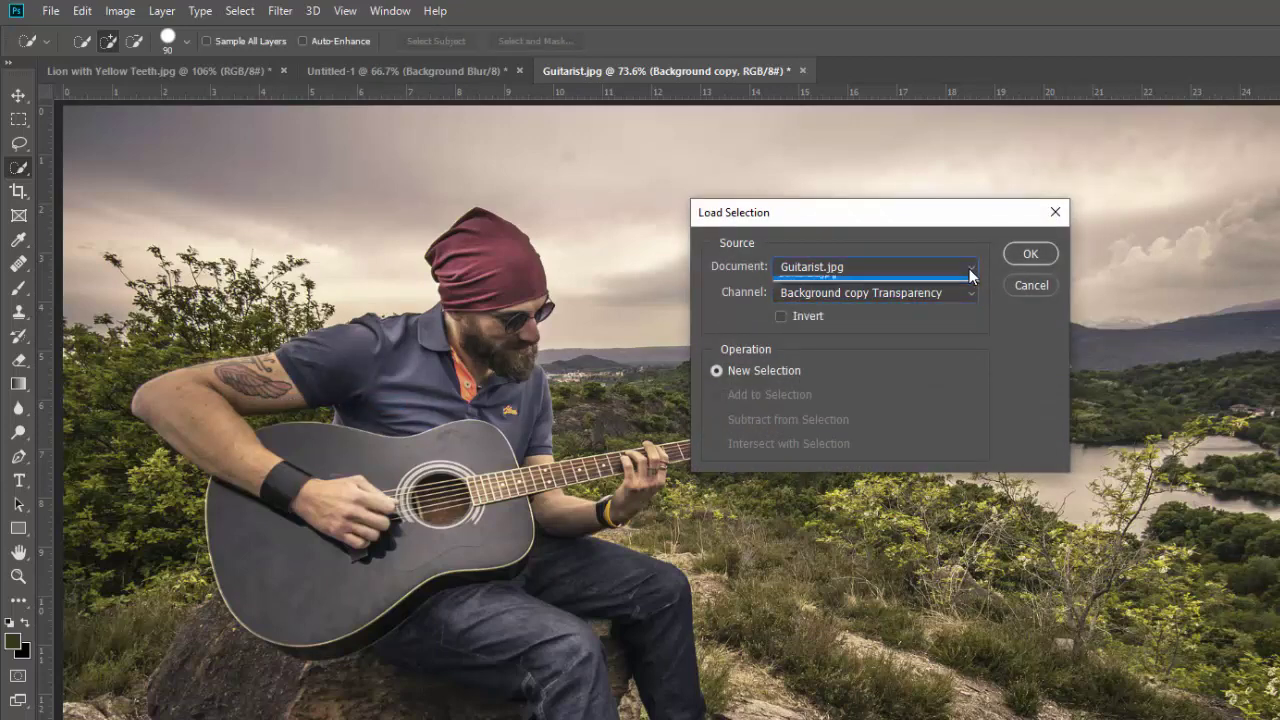
{"action": "left_click", "coordinate": [877, 287]}
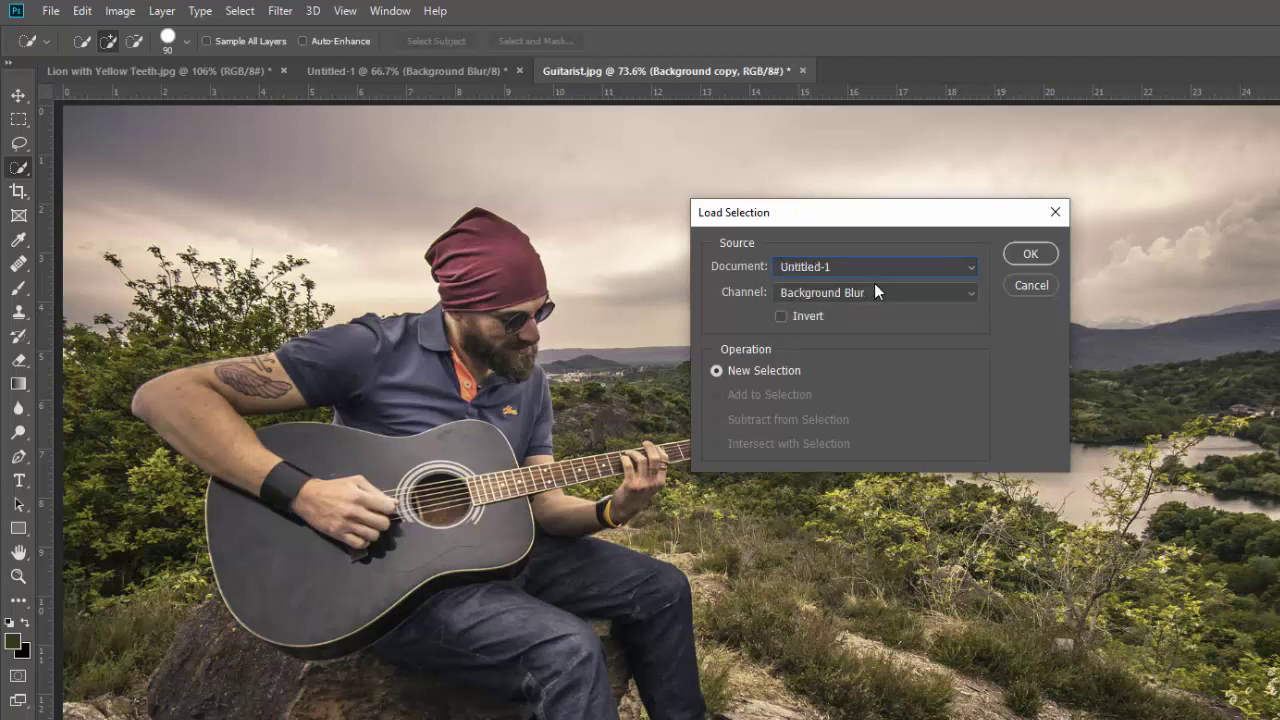
{"action": "left_click", "coordinate": [966, 290]}
{"action": "left_click", "coordinate": [833, 312]}
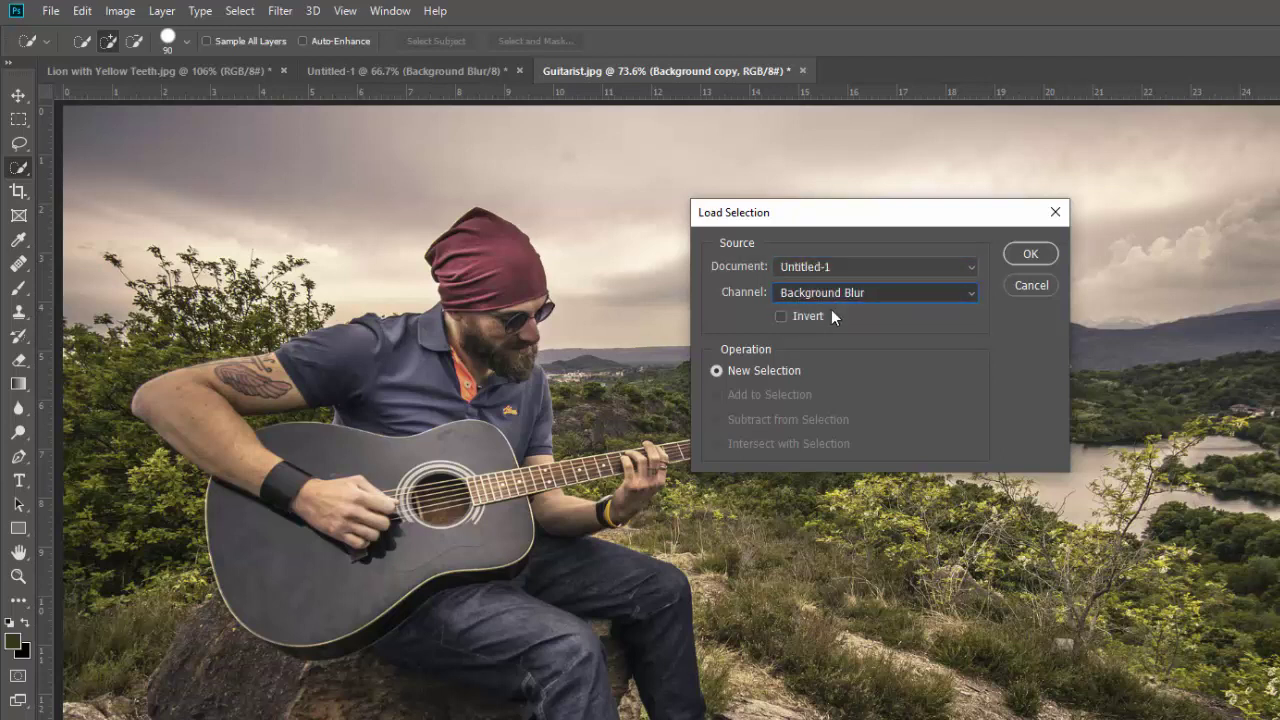
{"action": "left_click", "coordinate": [1032, 255]}
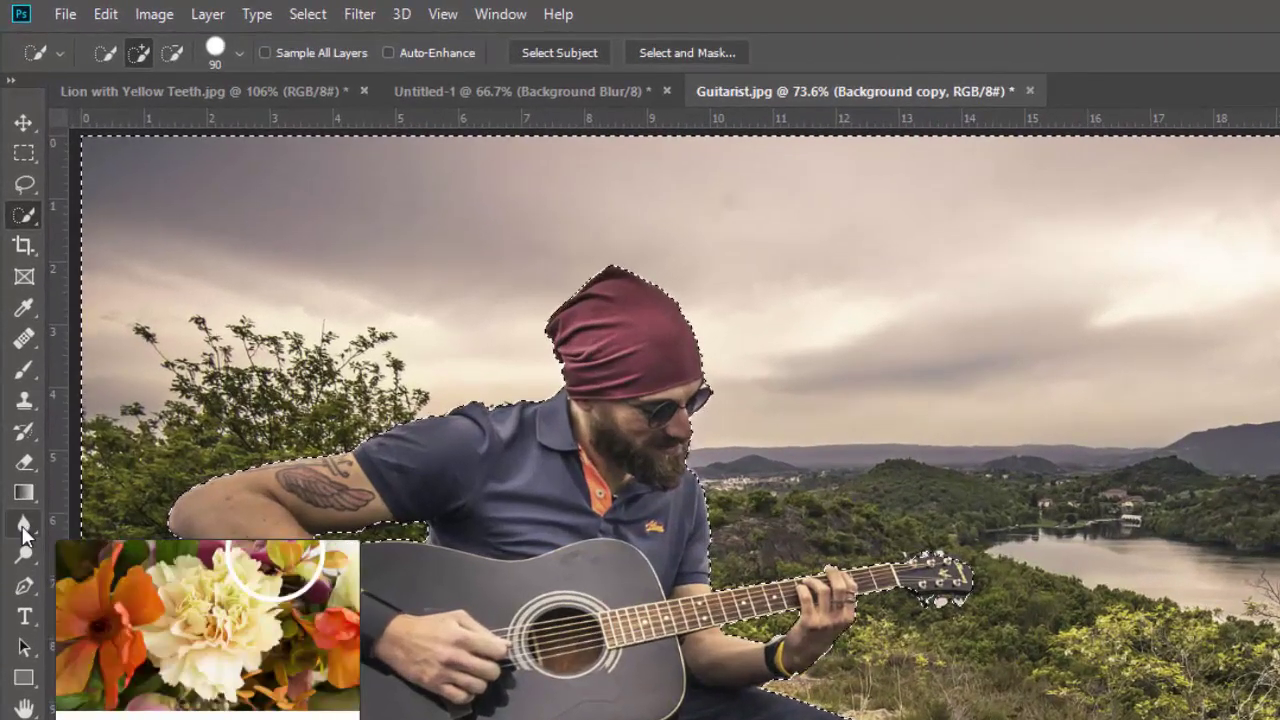
Switch to the Blur tool and set its strength to 100%
{"action": "left_click", "coordinate": [25, 524]}
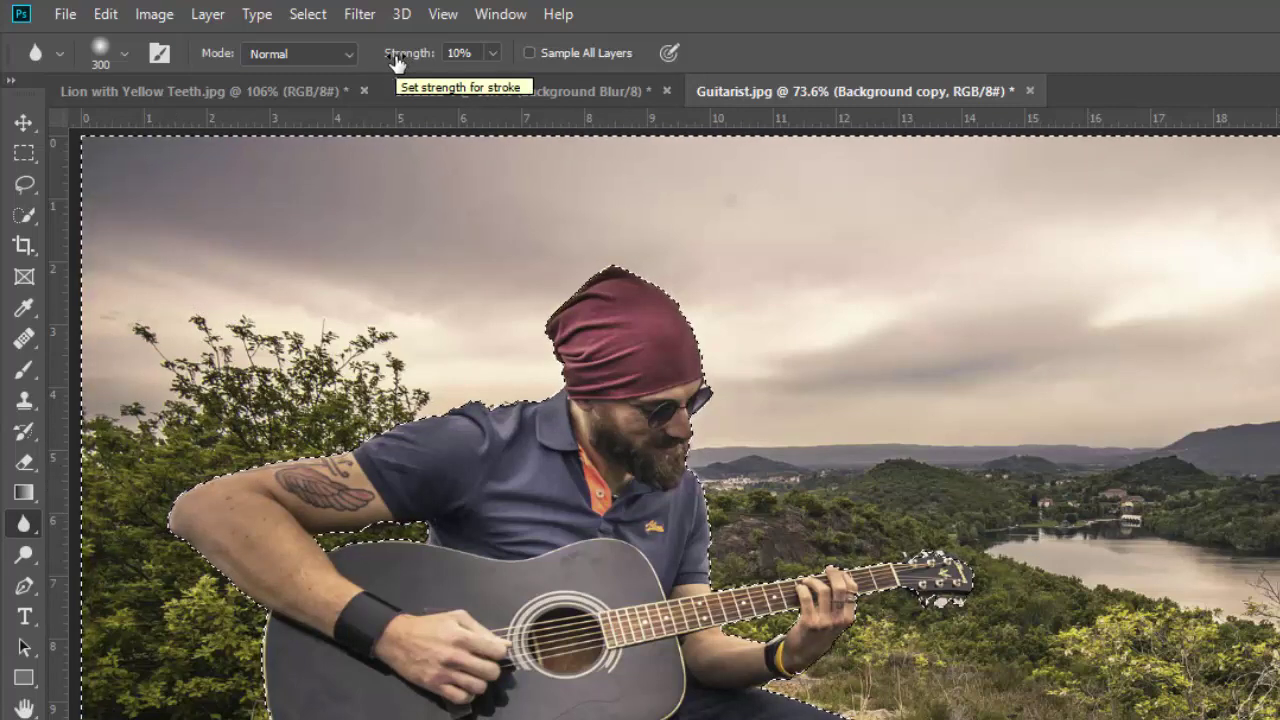
{"action": "left_click_drag", "start_coordinate": [397, 62], "coordinate": [418, 66]}
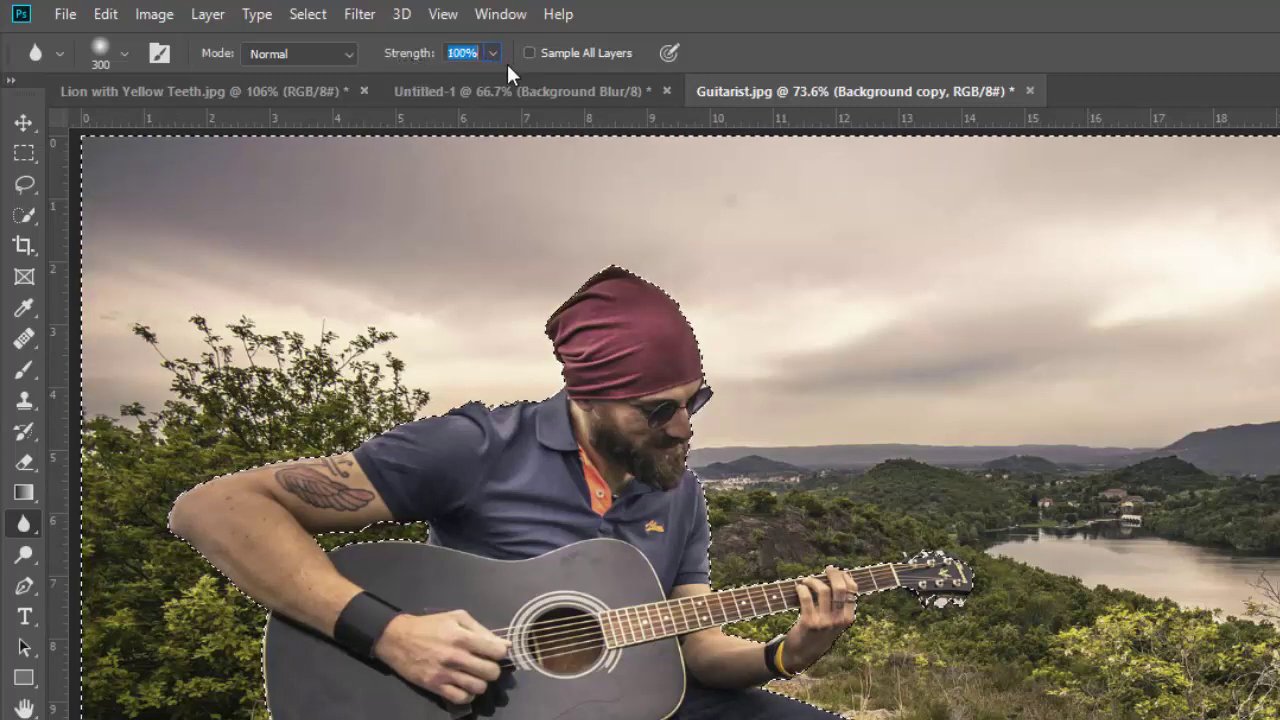
{"action": "left_click_drag", "start_coordinate": [508, 65], "coordinate": [509, 65]}
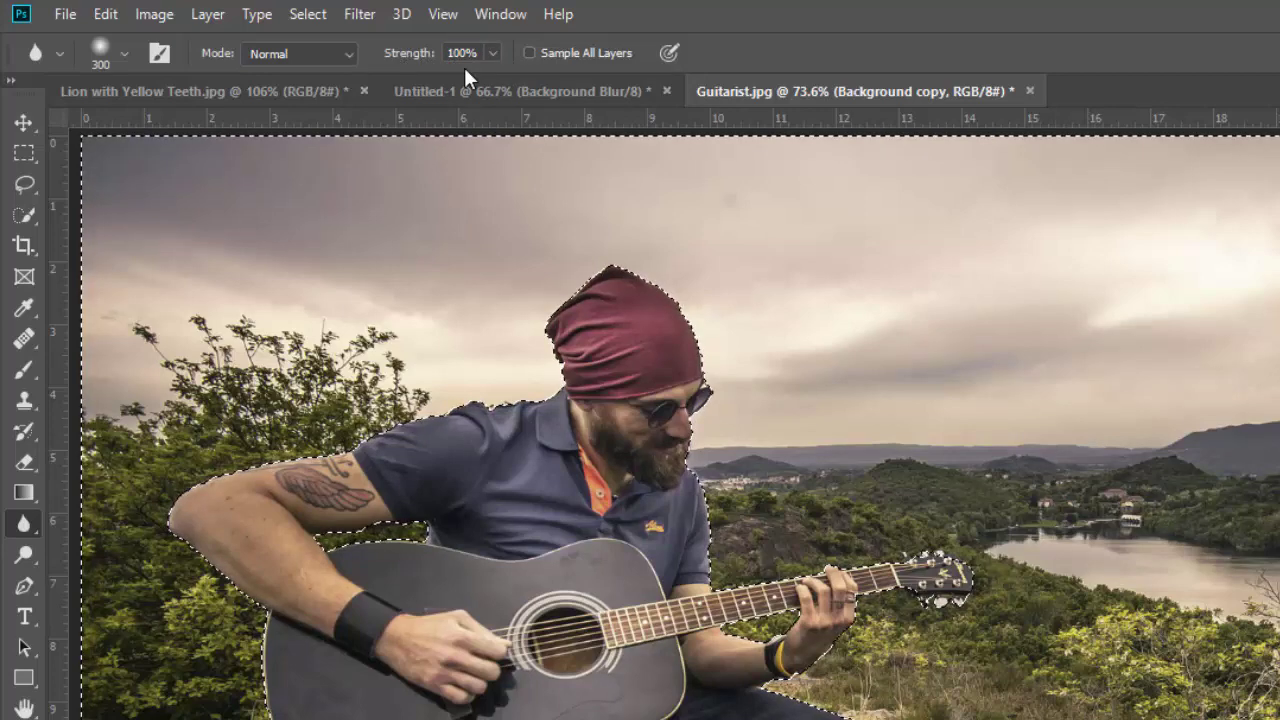
{"action": "left_click", "coordinate": [490, 52]}
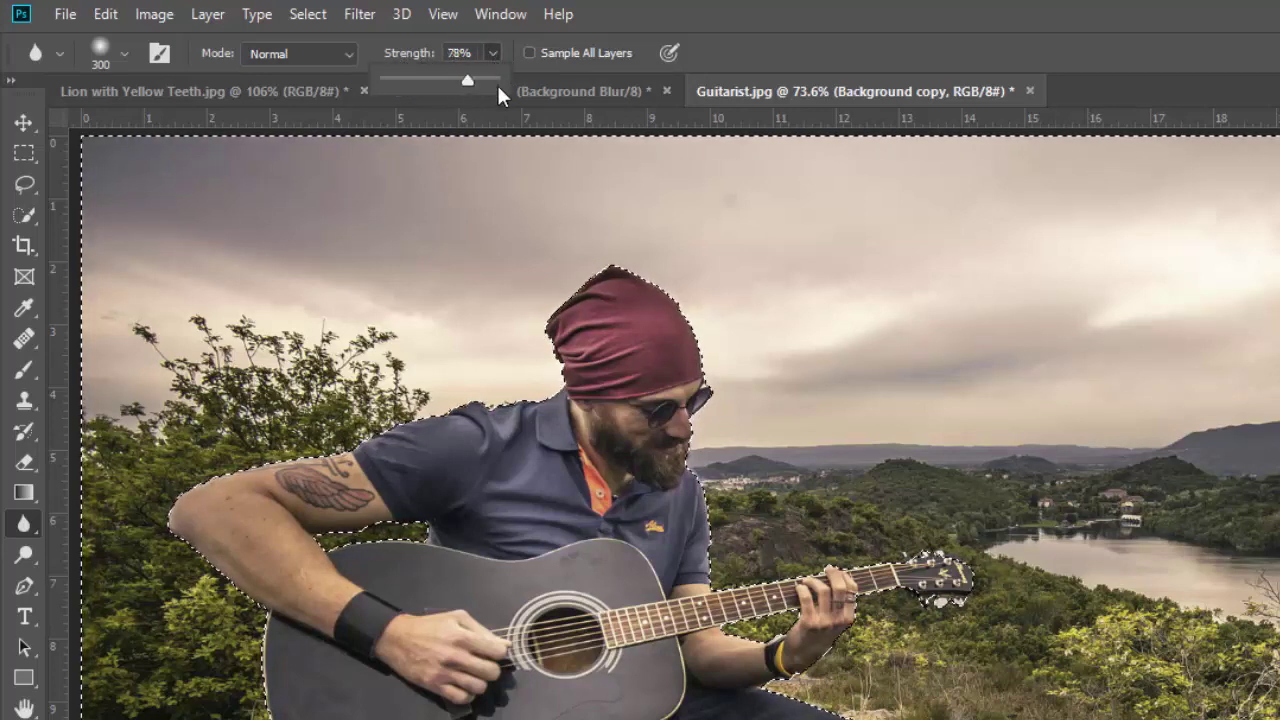
{"action": "left_click_drag", "start_coordinate": [497, 83], "coordinate": [502, 80]}
{"action": "left_click", "coordinate": [493, 52]}
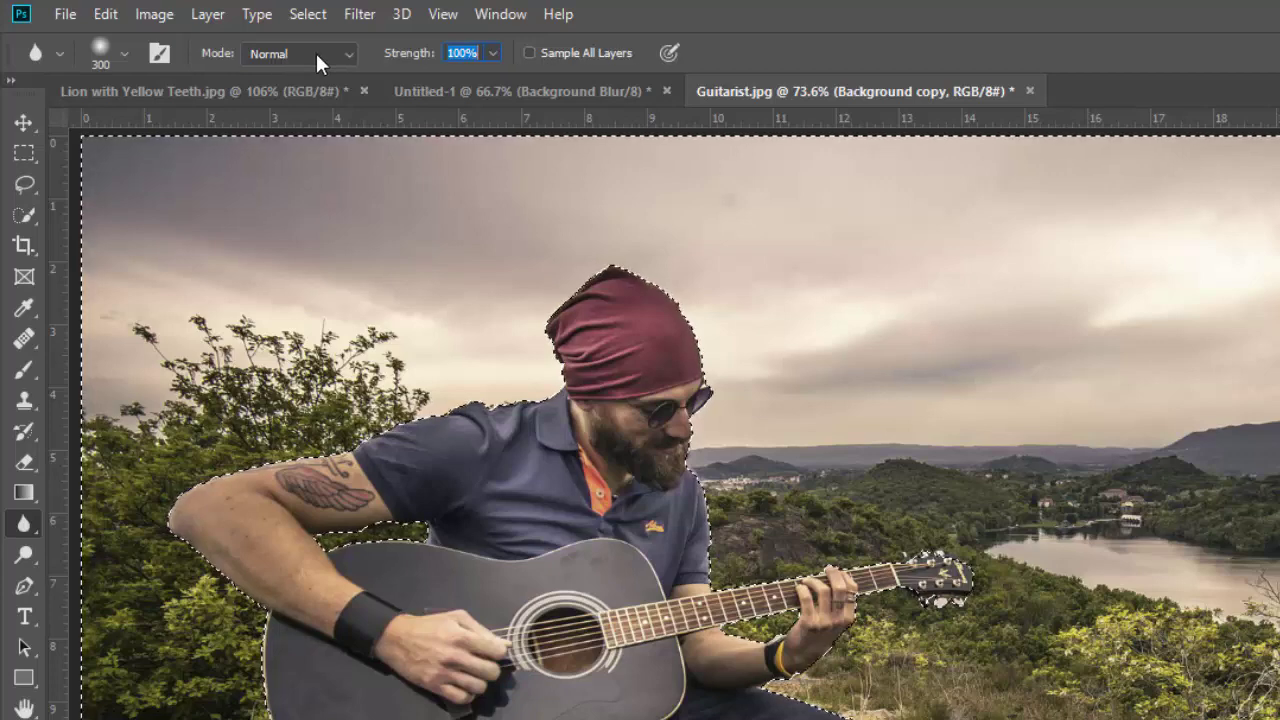
Try the Blur brush at 100% hardness, and soften it to 1% hardness
{"action": "left_click", "coordinate": [124, 53]}
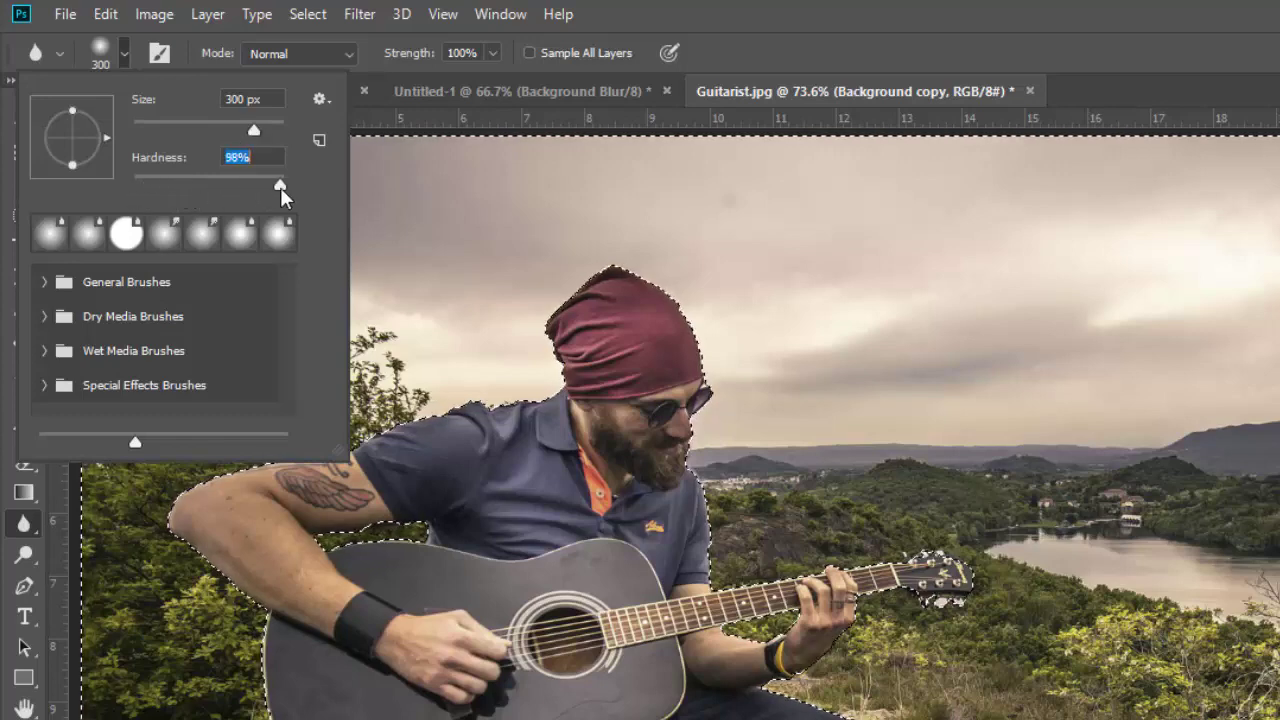
{"action": "left_click_drag", "start_coordinate": [281, 187], "coordinate": [285, 187]}
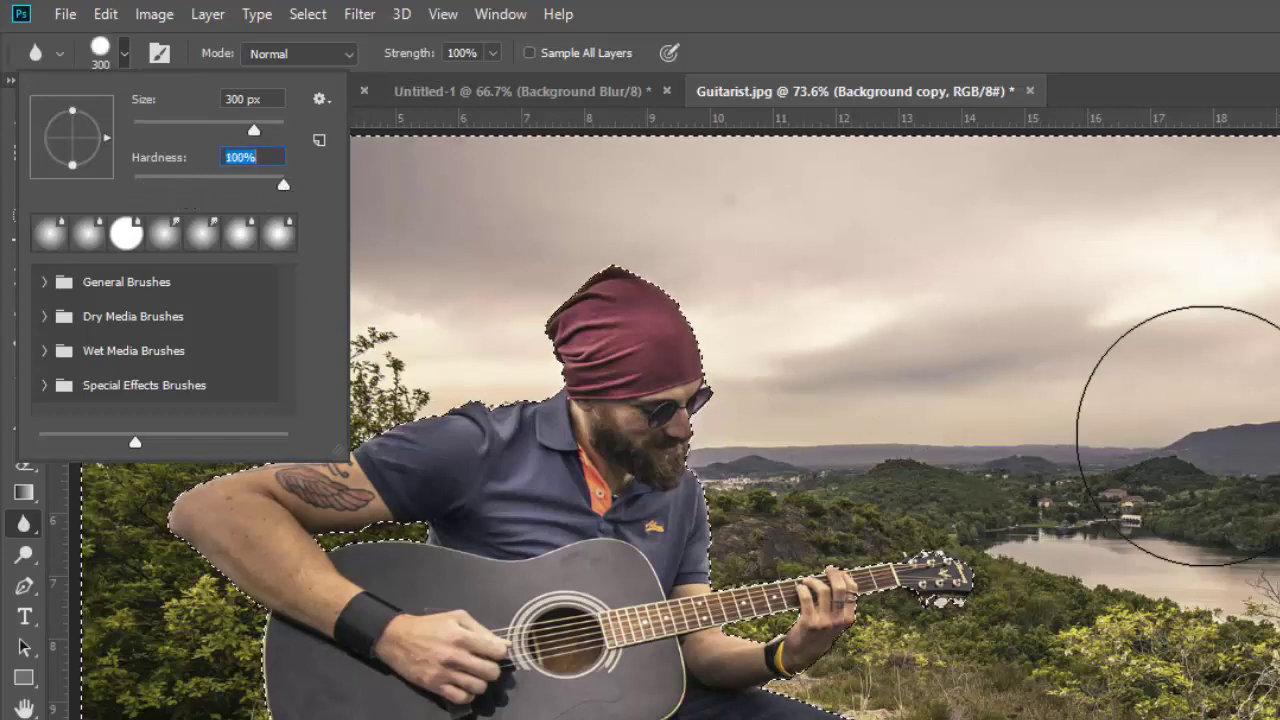
{"action": "left_click_drag", "start_coordinate": [286, 184], "coordinate": [133, 186]}
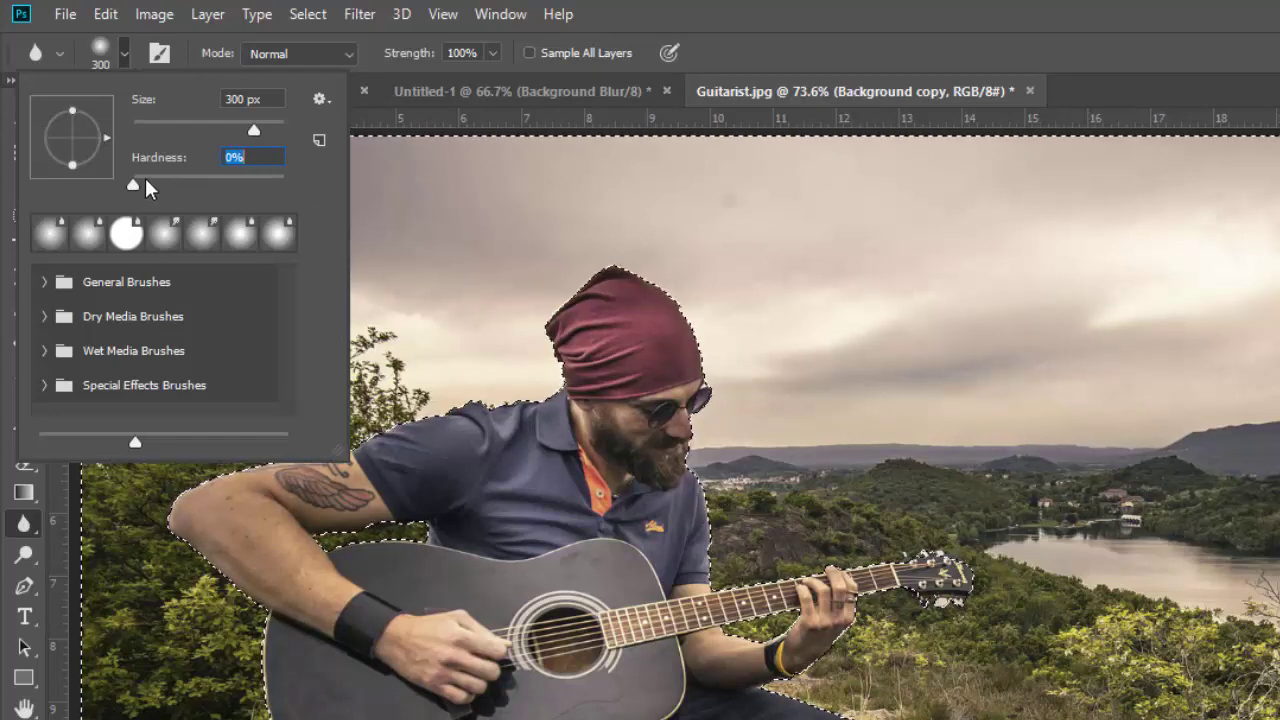
{"action": "mouse_move", "coordinate": [133, 184]}
{"action": "left_mouse_down"}
{"action": "mouse_move", "coordinate": [183, 184]}
{"action": "mouse_move", "coordinate": [134, 186]}
{"action": "left_mouse_up"}
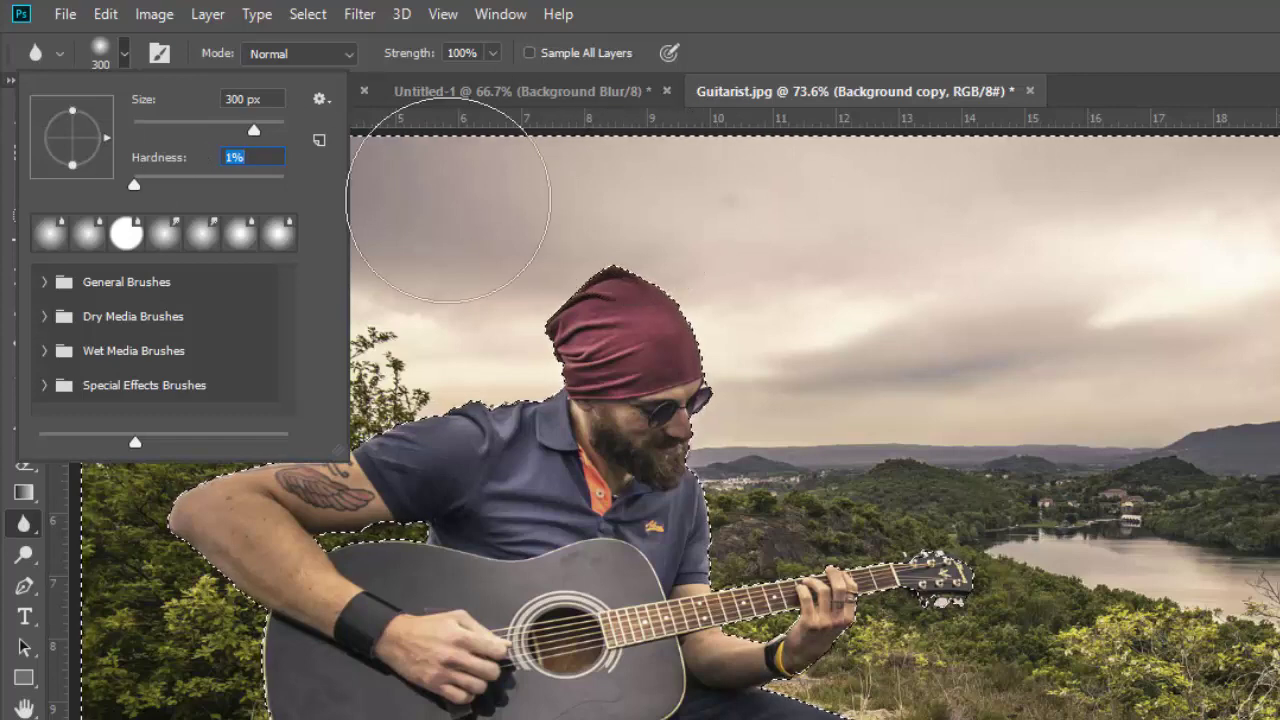
{"action": "left_click", "coordinate": [571, 254]}
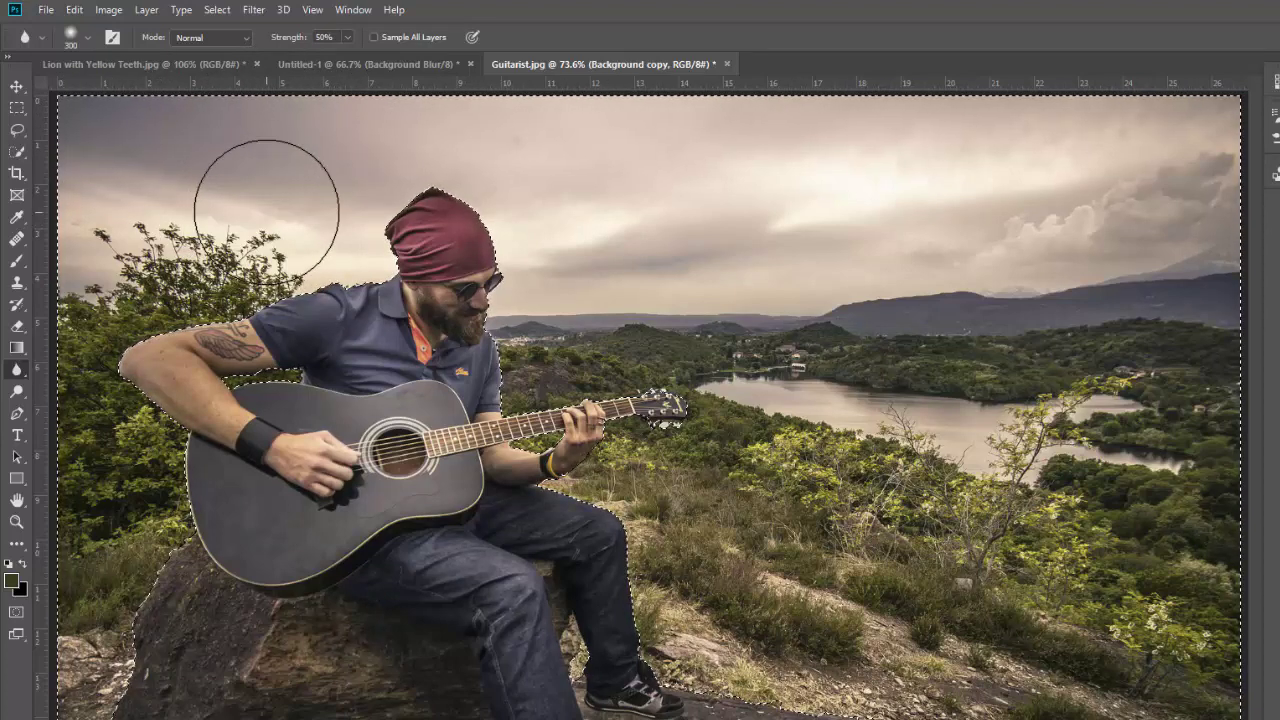
Blur the selected scenery around the guitarist with a 500 px brush at 50% strength, and clear the selection
{"action": "key", "text": "bracketright"}
{"action": "key", "text": "bracketright"}
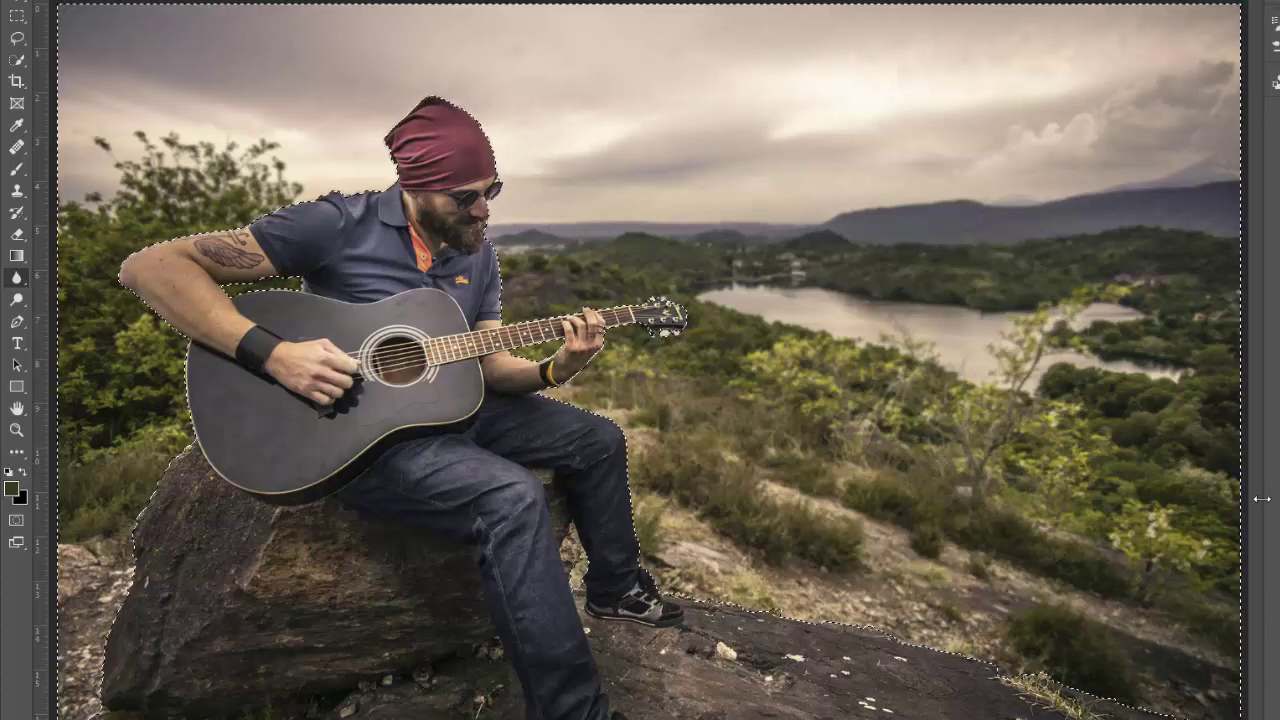
{"action": "key", "text": "ctrl+d"}
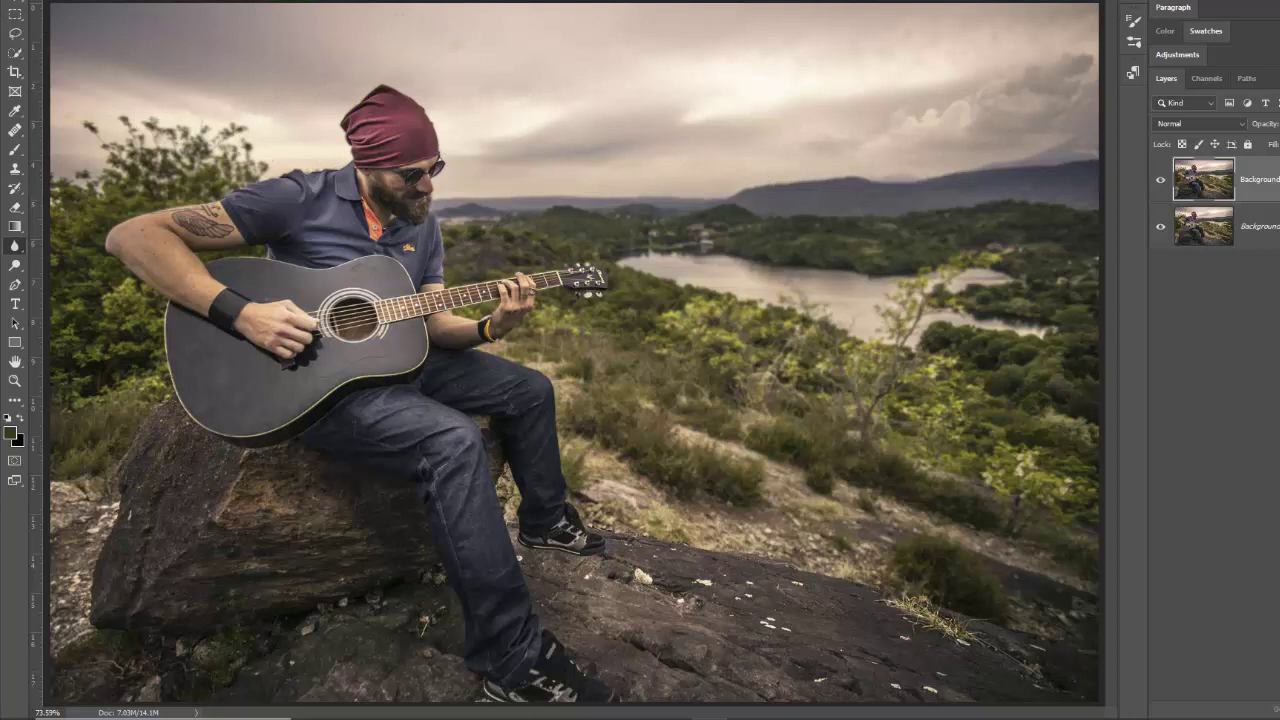
Delete the blurred Background copy layer, leaving only the original Background layer
{"action": "key", "text": "alt+f"}
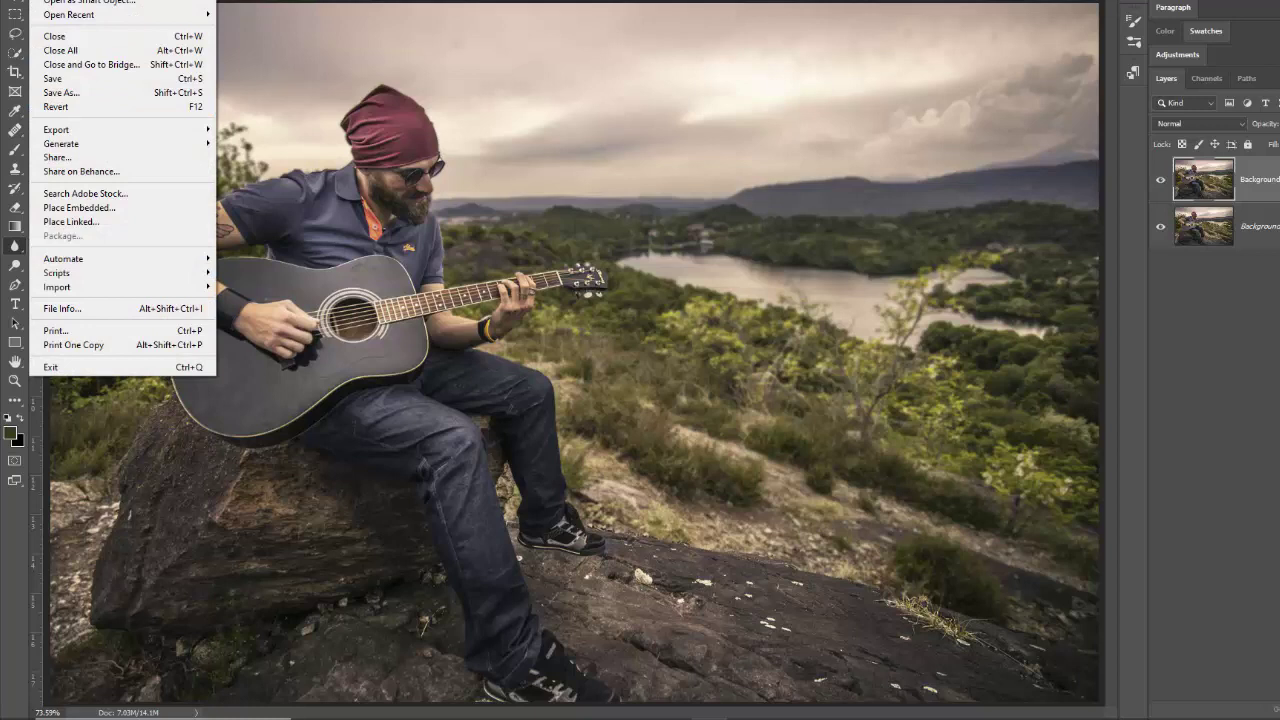
{"action": "key", "text": "Escape"}
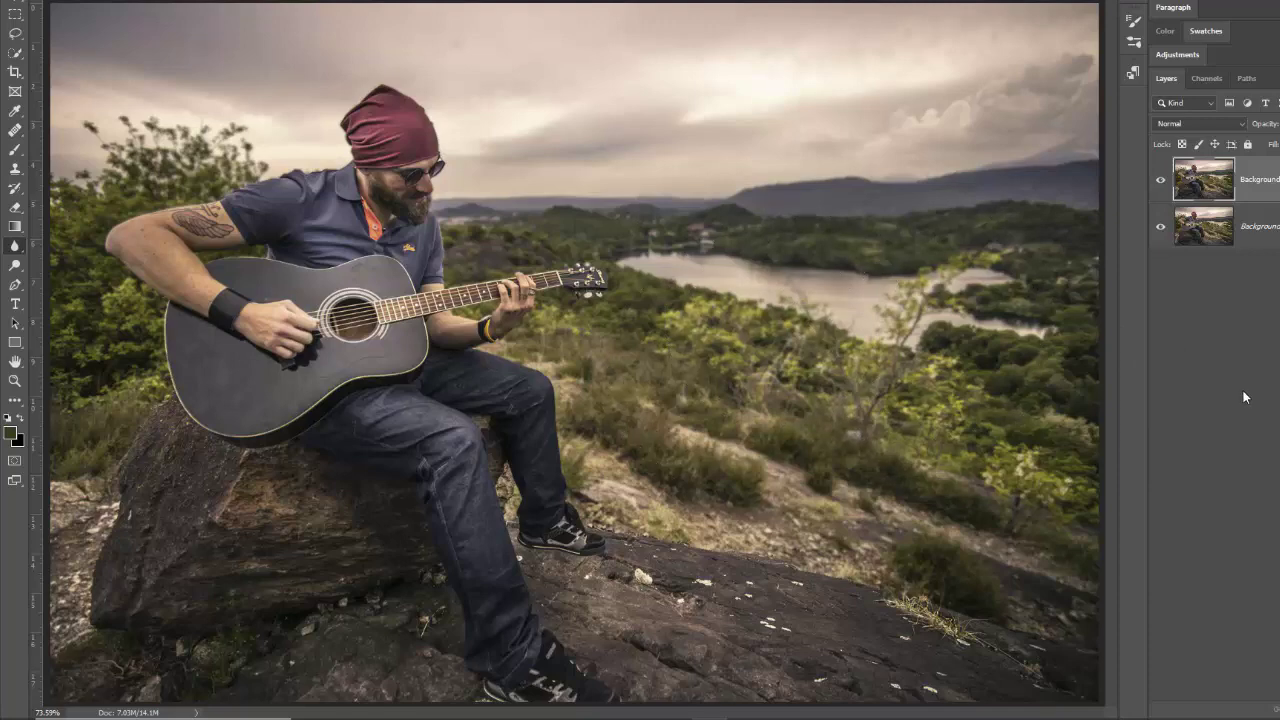
{"action": "key", "text": "Delete"}
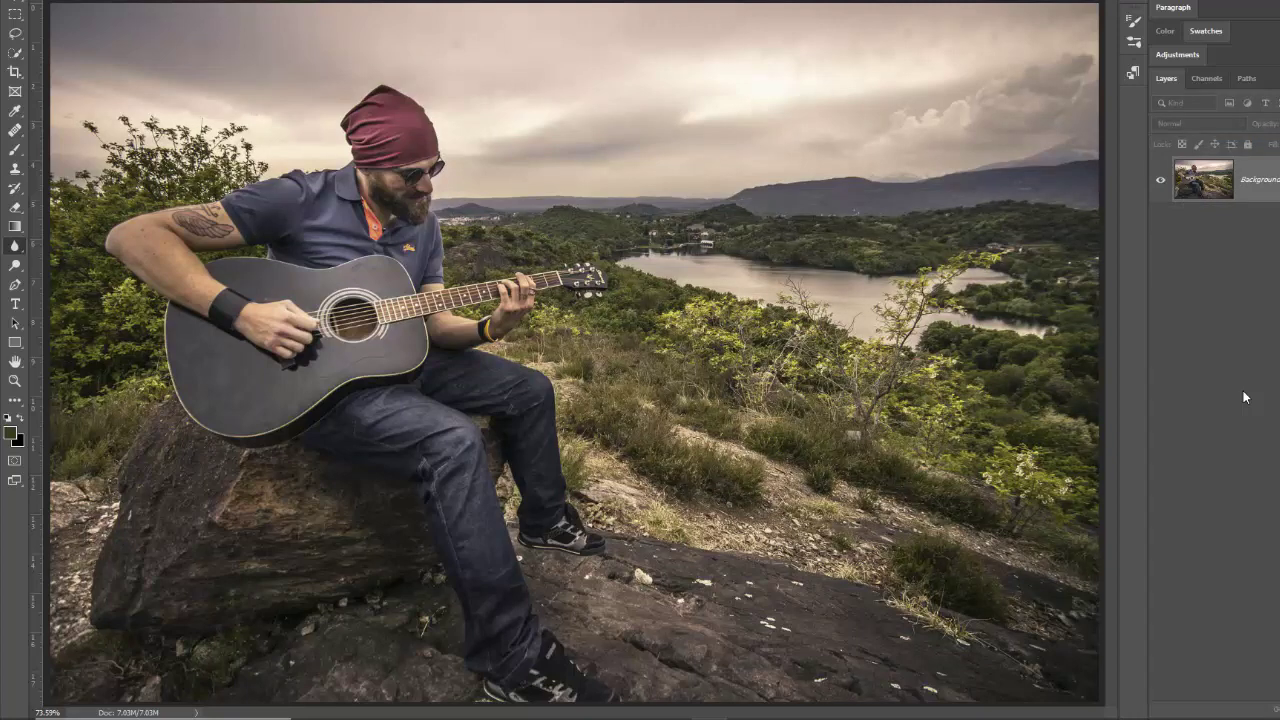
{"action": "key", "text": "ctrl+z"}
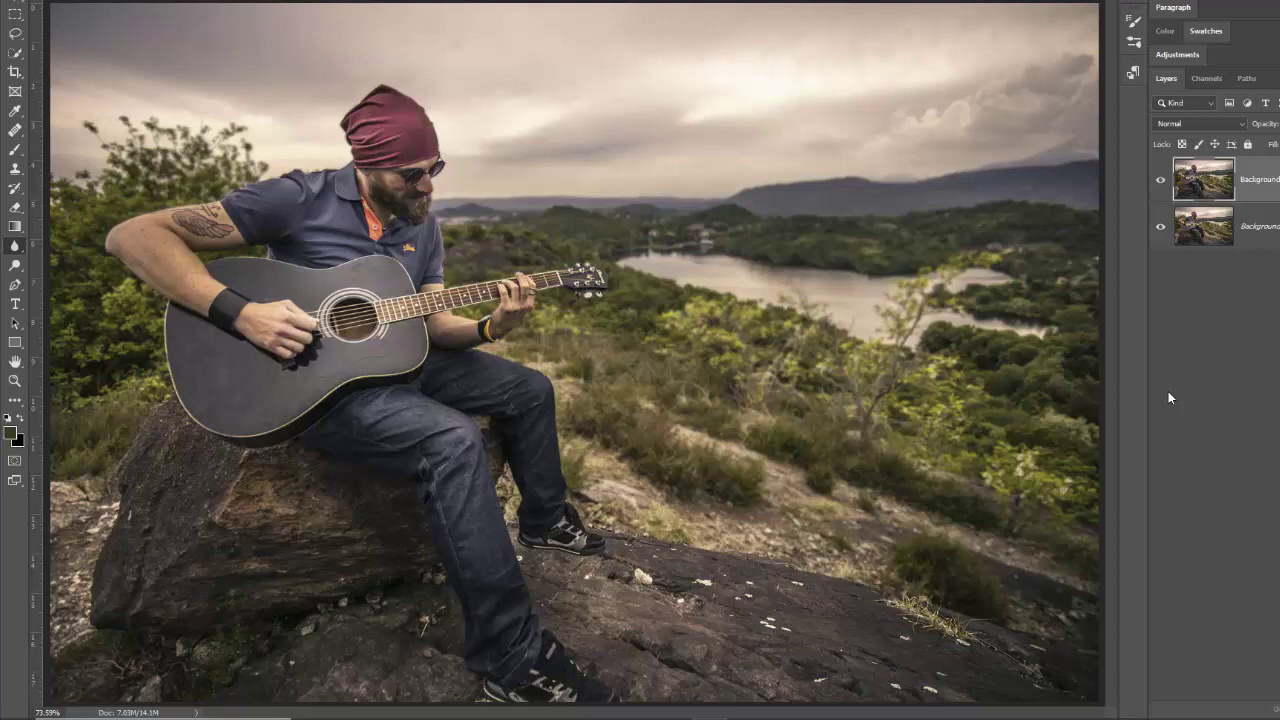
{"action": "key", "text": "Delete"}
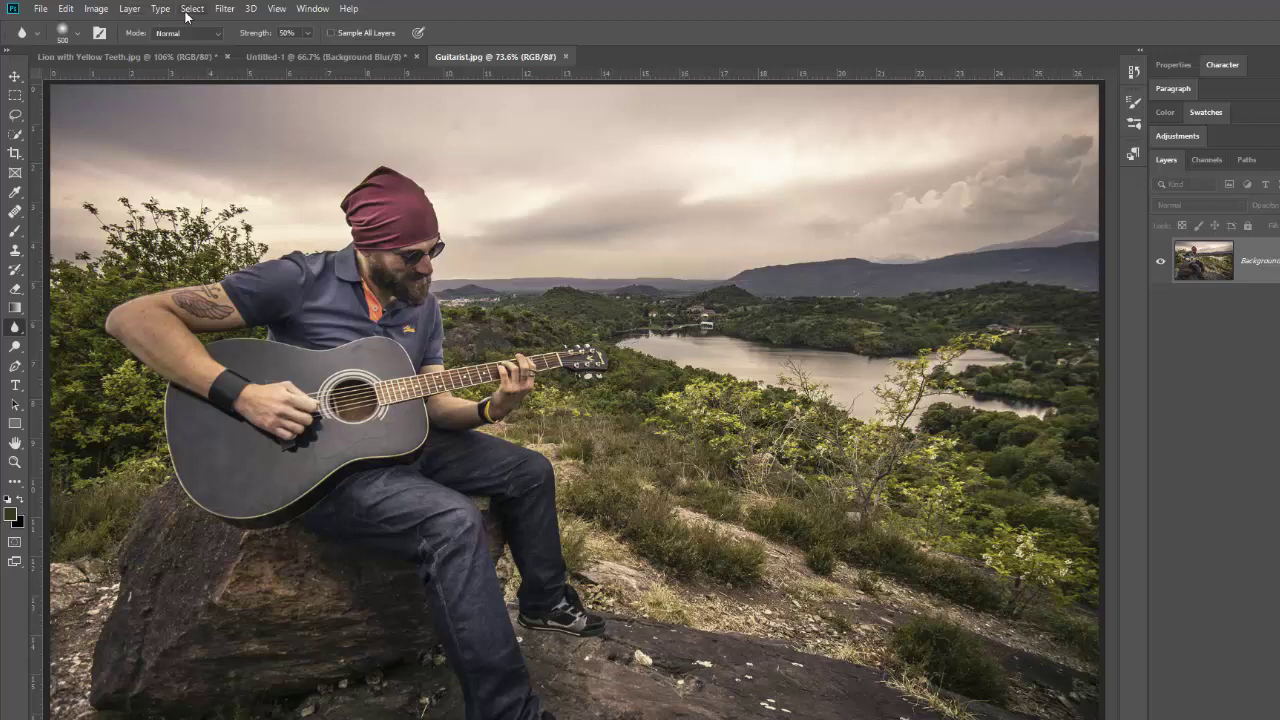
Load the Background Blur channel of the Untitled-1 document as a new selection in the guitarist photo
{"action": "left_click", "coordinate": [190, 9]}
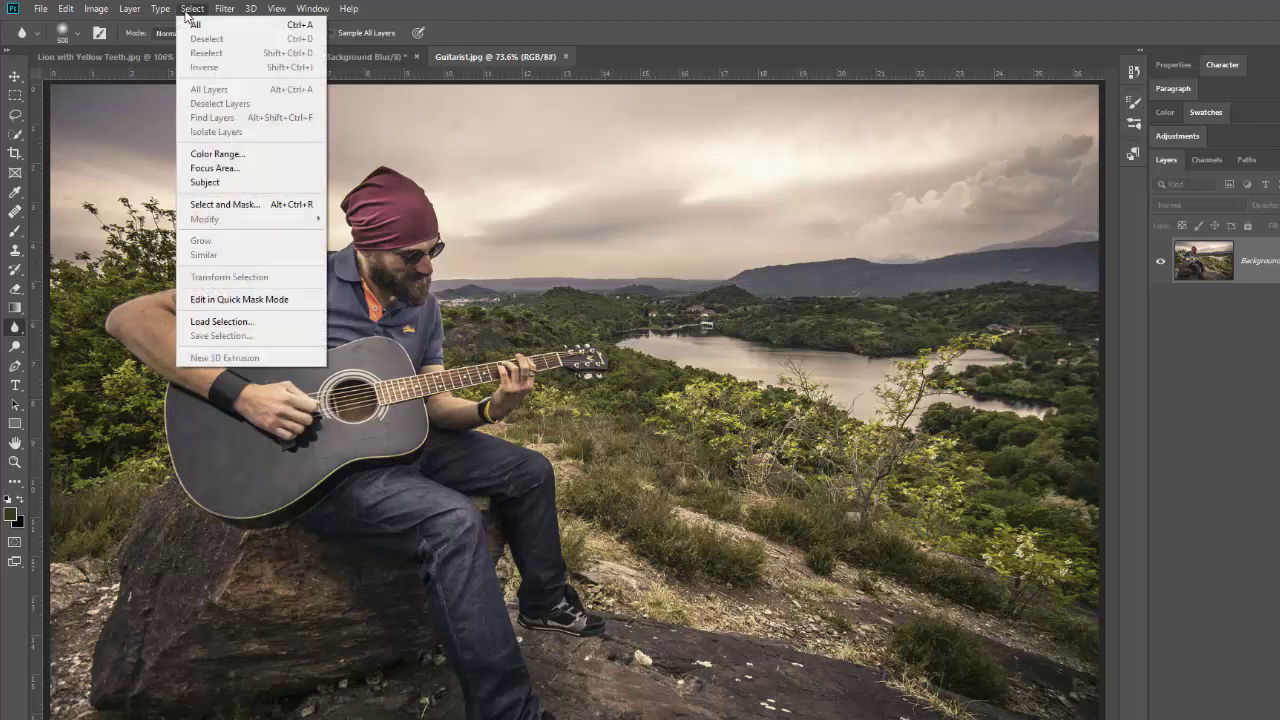
{"action": "left_click", "coordinate": [230, 321]}
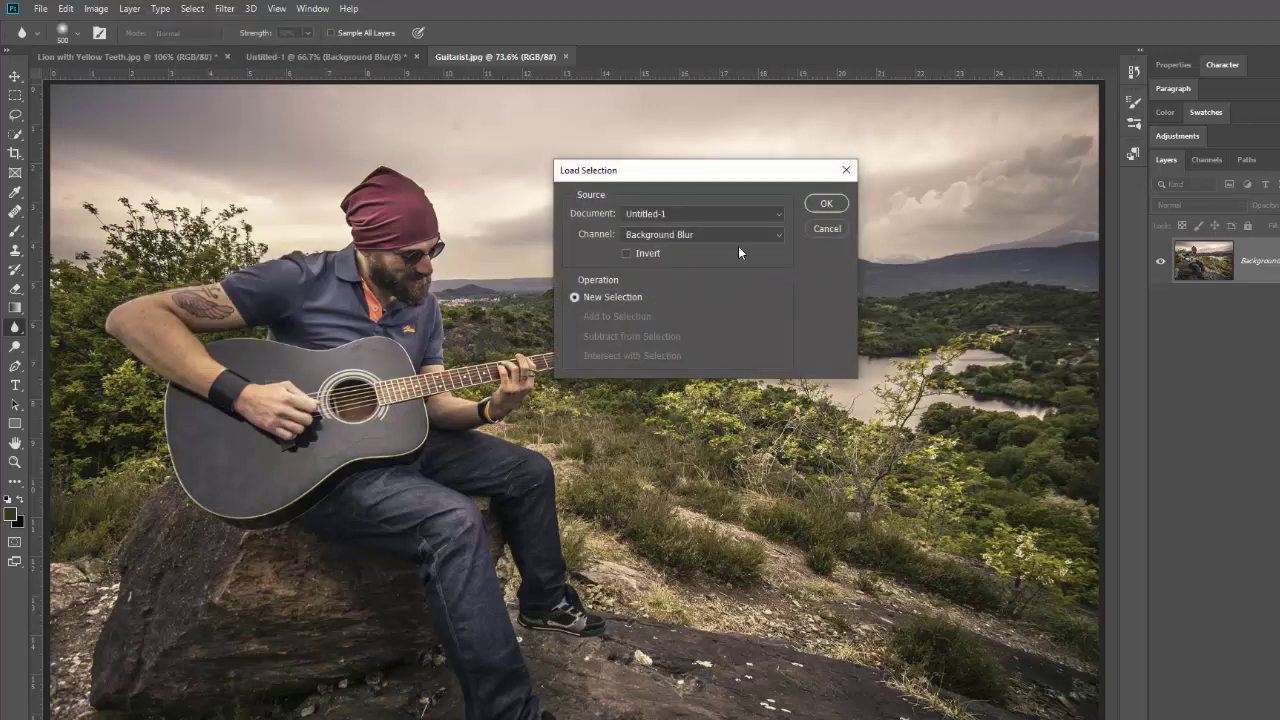
{"action": "left_click", "coordinate": [827, 204]}
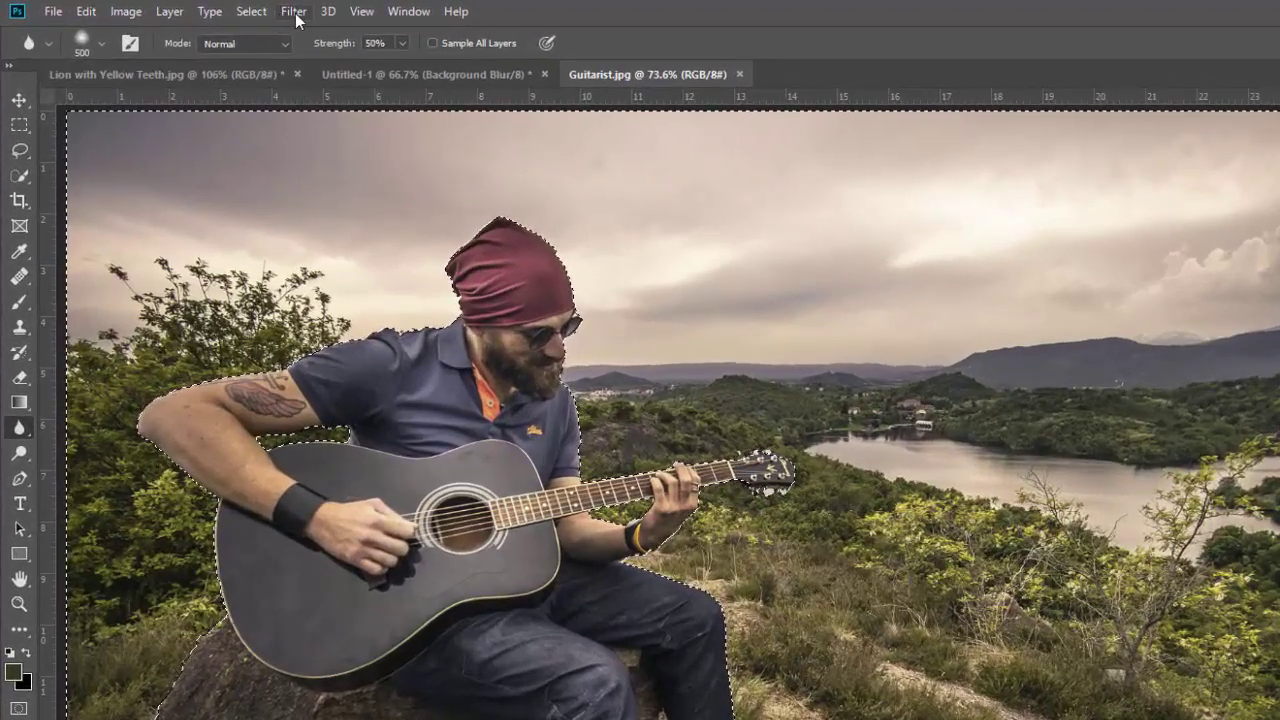
Start a Gaussian Blur filter on the selected background, and move its dialog away from the guitarist
{"action": "left_click", "coordinate": [294, 12]}
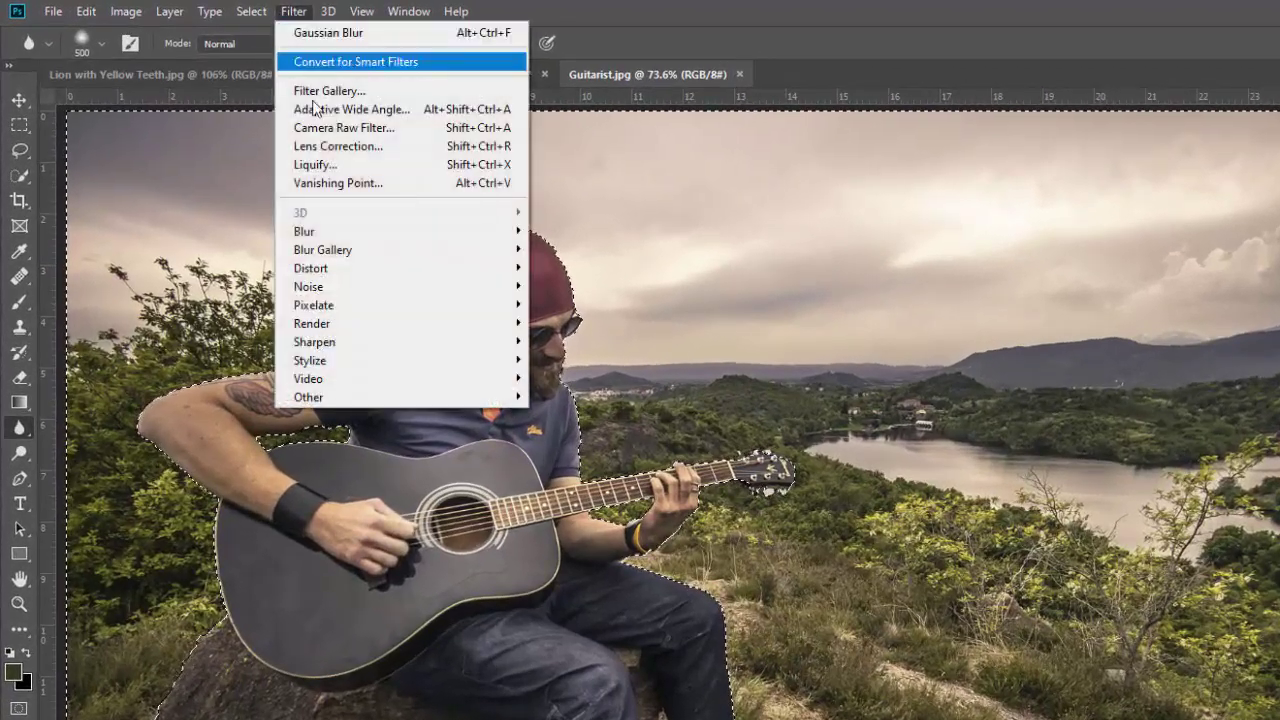
{"action": "mouse_move", "coordinate": [317, 234]}
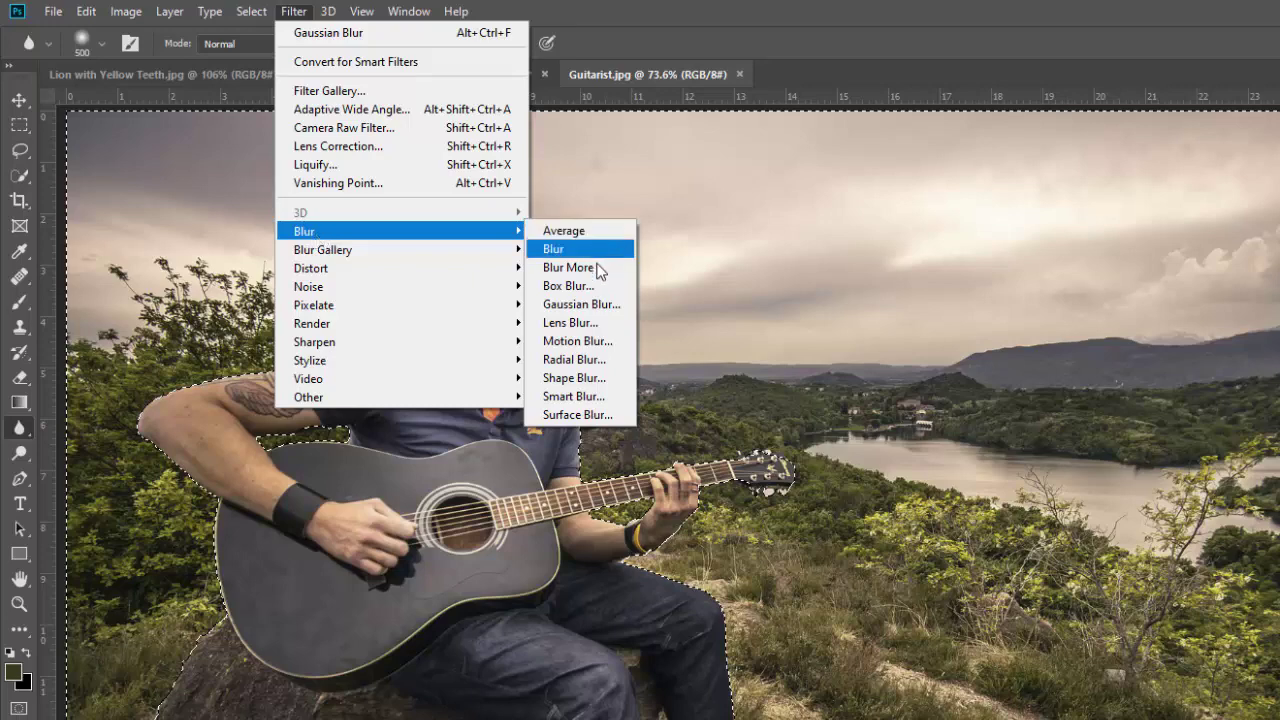
{"action": "left_click", "coordinate": [577, 312]}
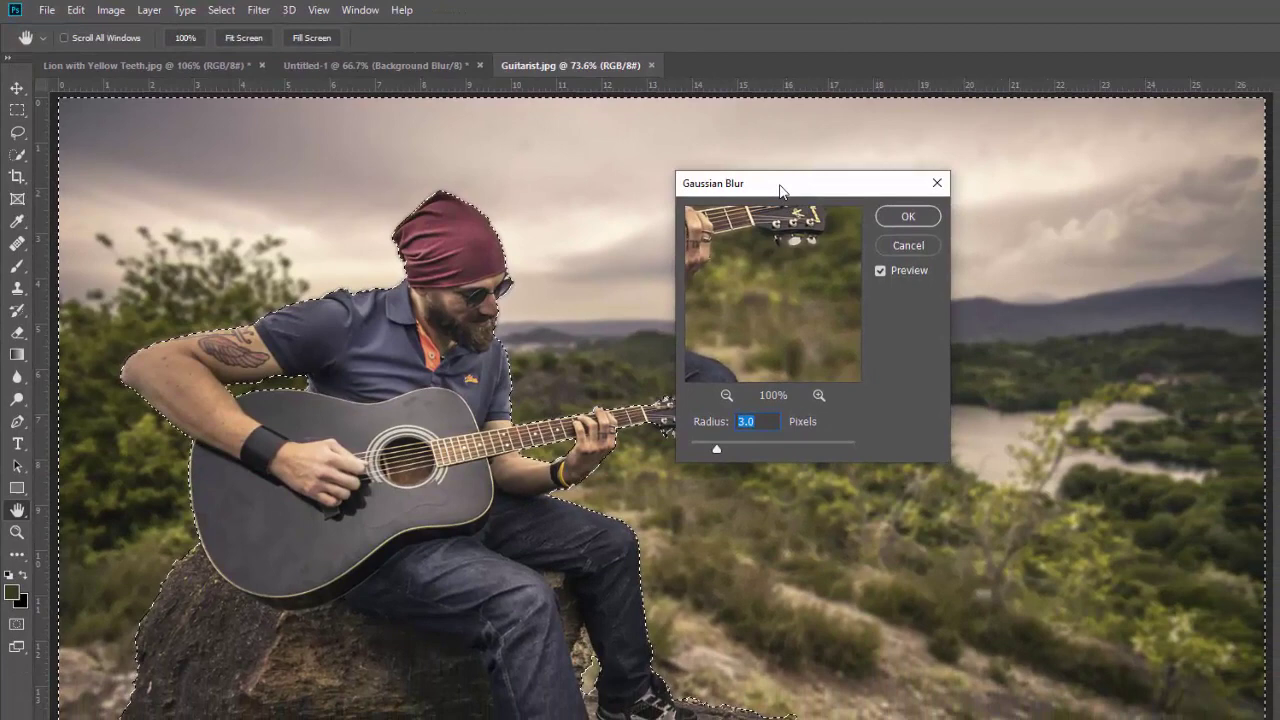
{"action": "left_click_drag", "start_coordinate": [780, 190], "coordinate": [1064, 162]}
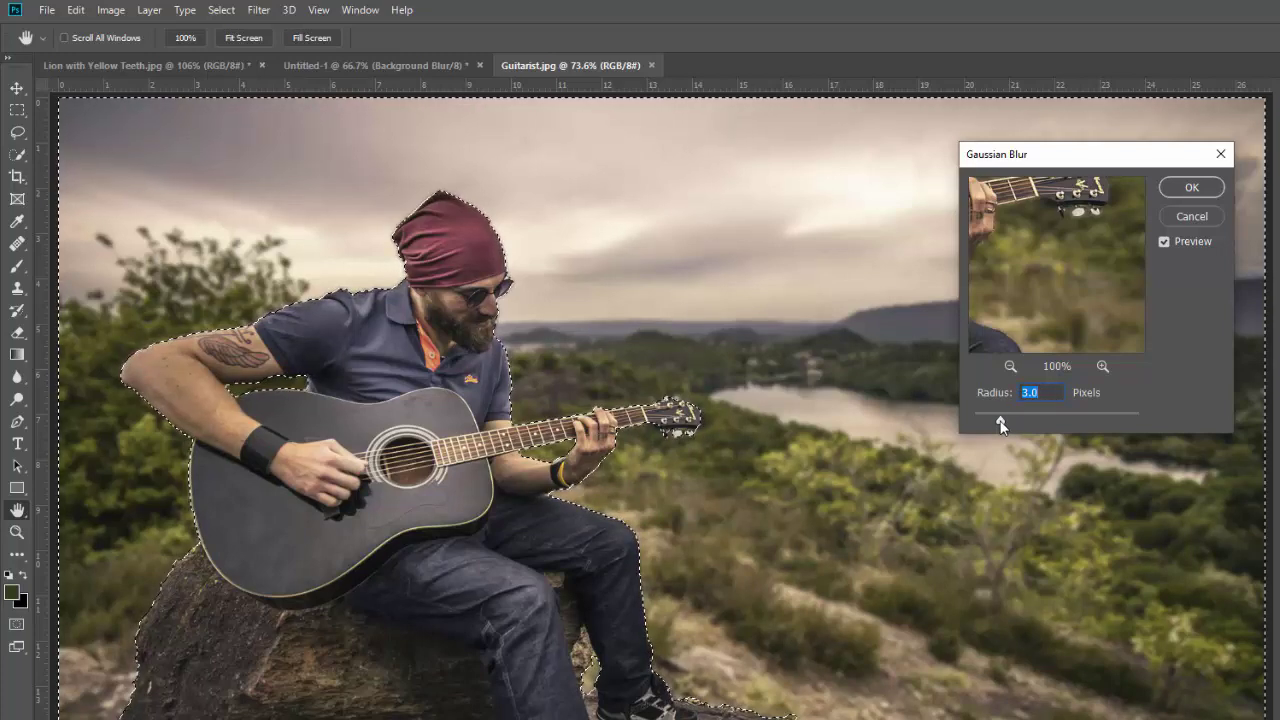
Try Gaussian Blur radii of about 0.1, 3.7, 38.7 and 240.1 pixels on the selected background
{"action": "left_click_drag", "start_coordinate": [1001, 424], "coordinate": [973, 426]}
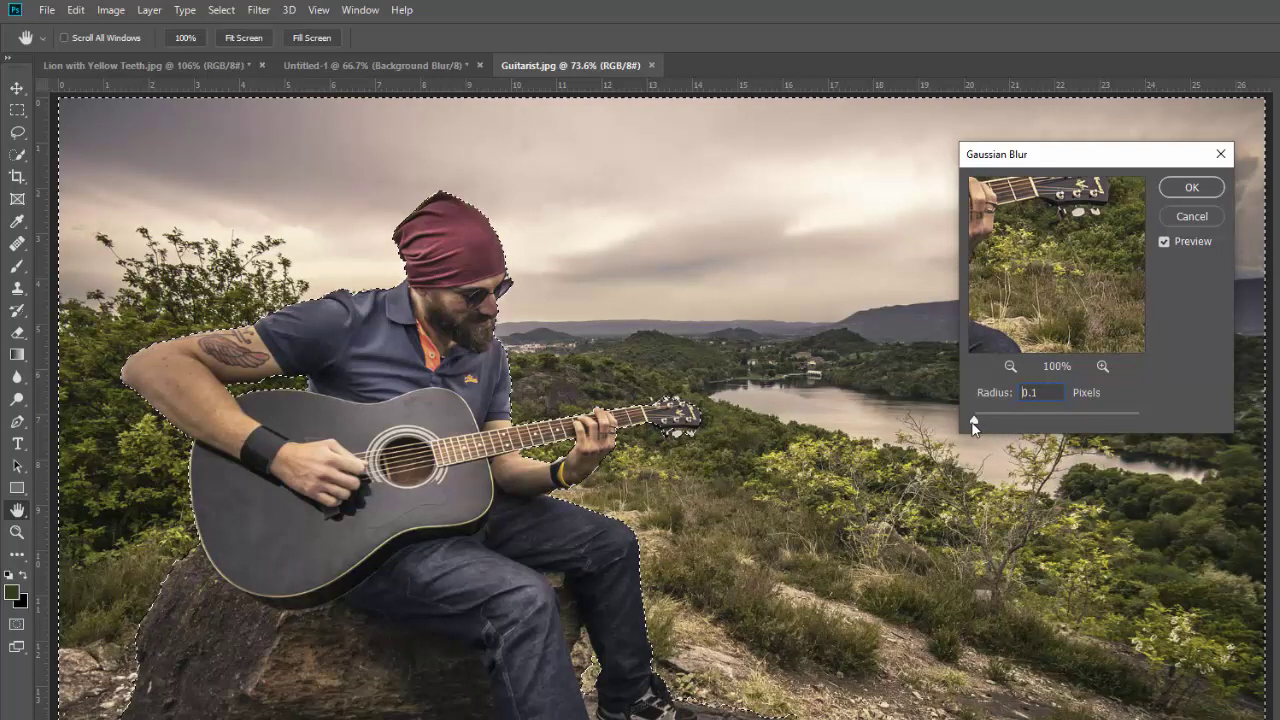
{"action": "left_click_drag", "start_coordinate": [974, 421], "coordinate": [1001, 422]}
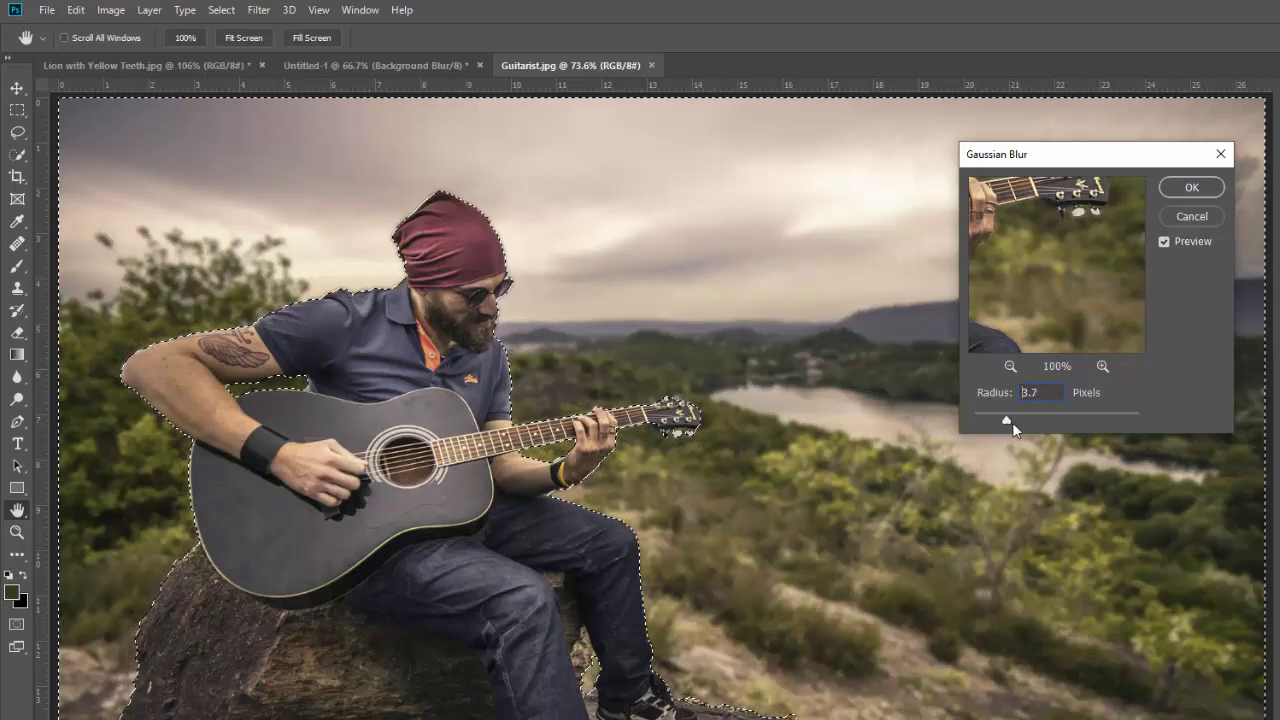
{"action": "left_click_drag", "start_coordinate": [1054, 420], "coordinate": [1058, 420]}
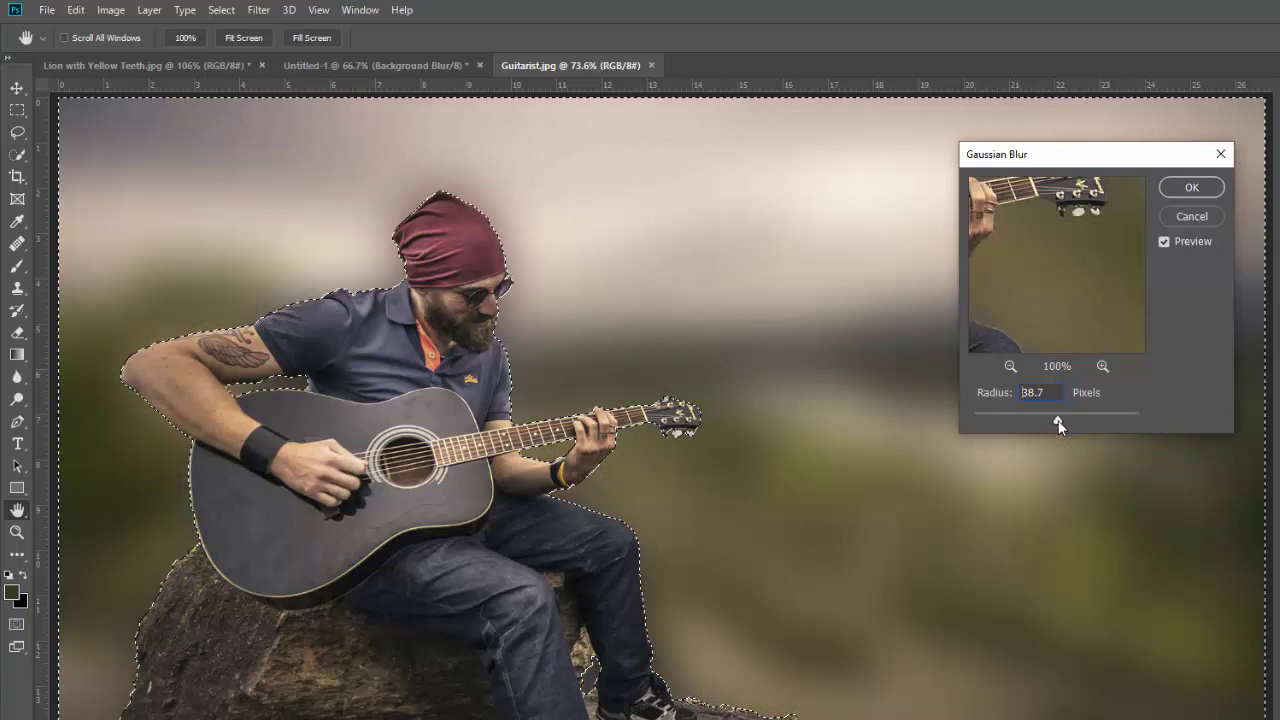
{"action": "left_click_drag", "start_coordinate": [1088, 418], "coordinate": [1111, 419]}
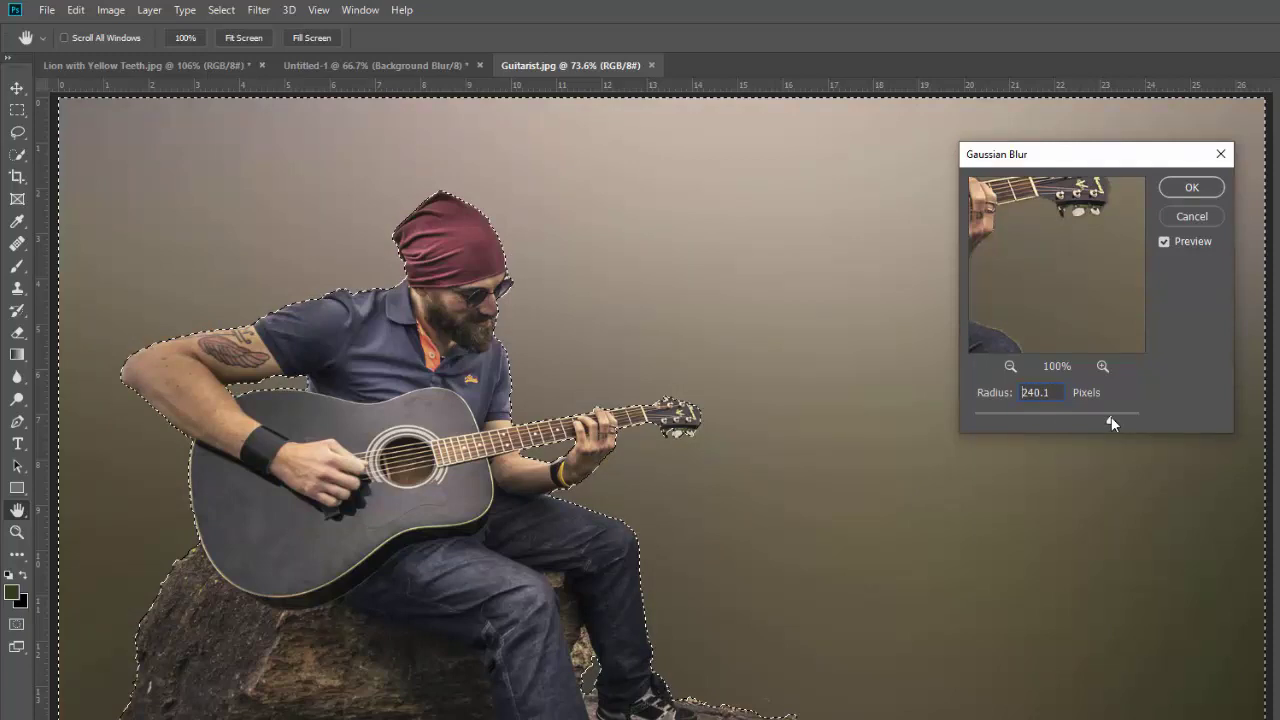
Apply the Gaussian Blur with a radius of 3.0 pixels, and return to the Move tool with nothing selected
{"action": "left_click_drag", "start_coordinate": [1112, 422], "coordinate": [1001, 421]}
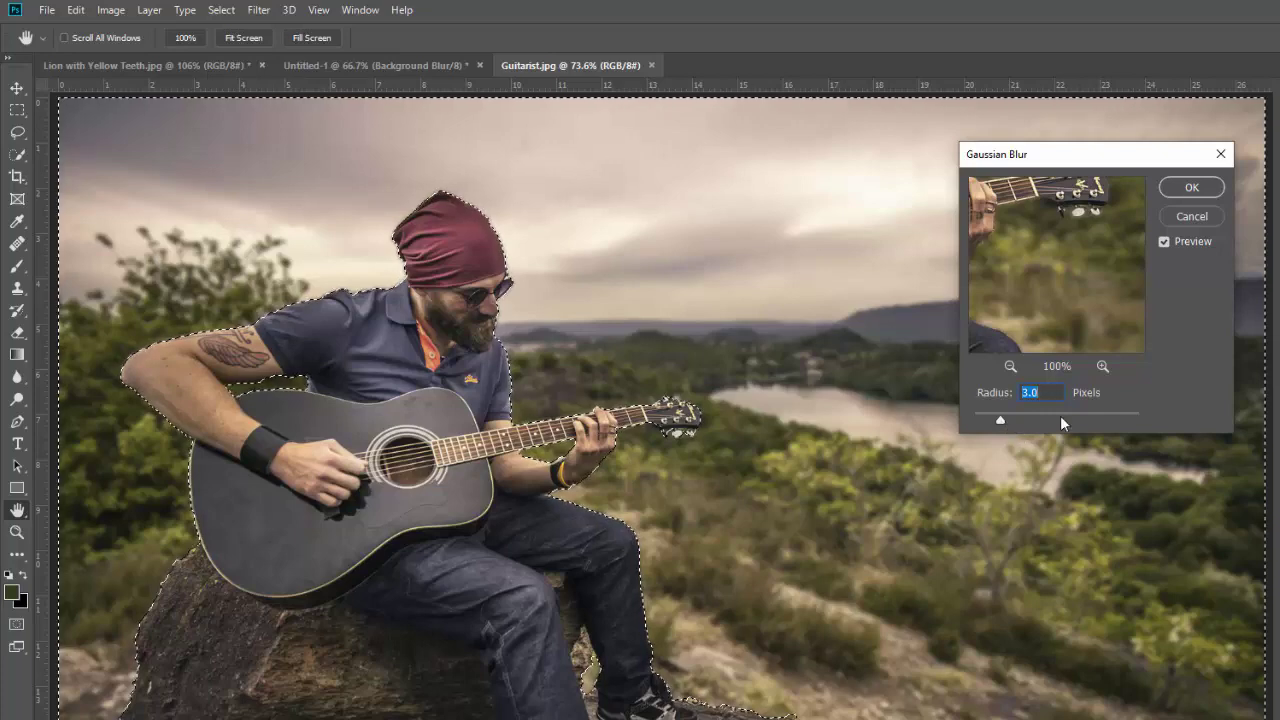
{"action": "left_click", "coordinate": [1202, 197]}
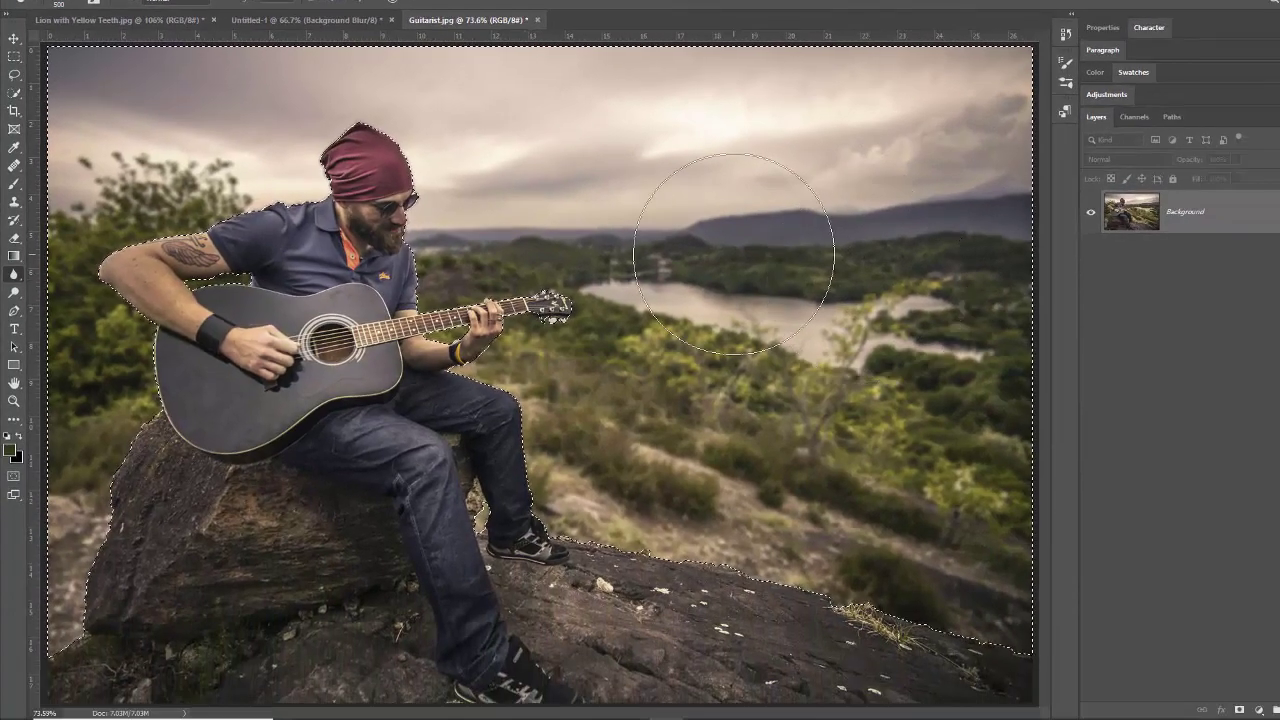
{"action": "key", "text": "ctrl+d"}
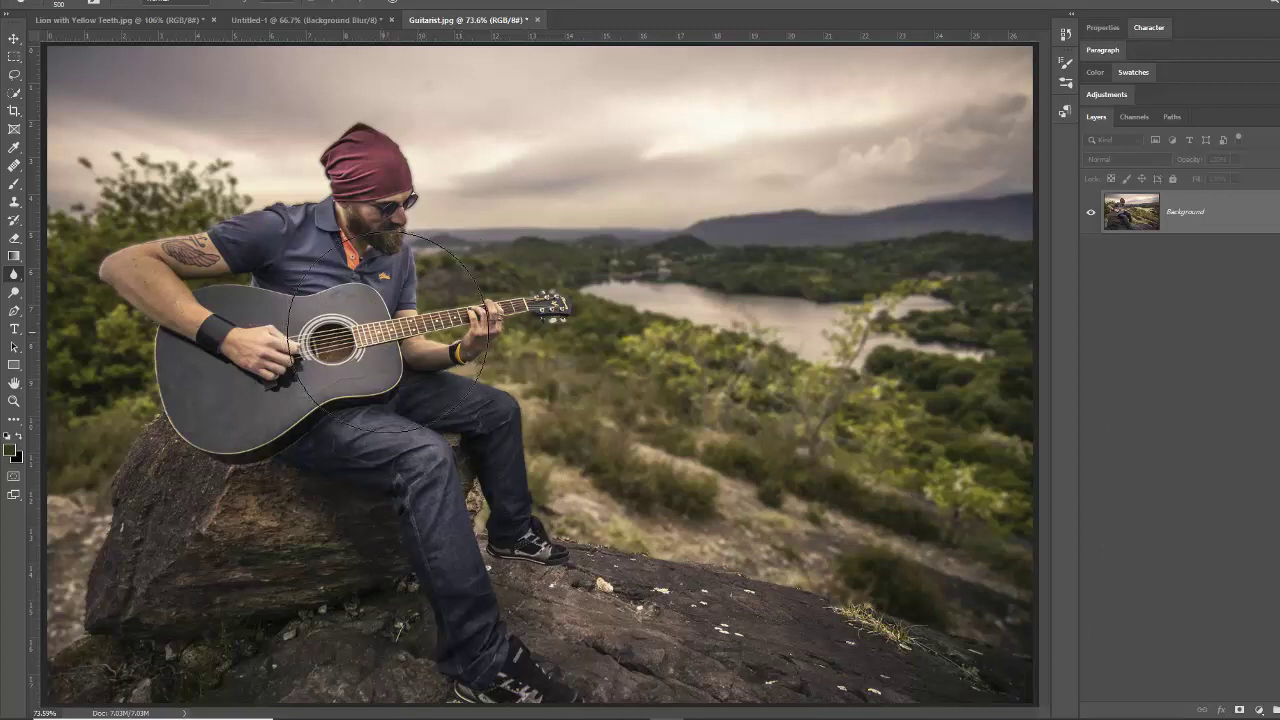
{"action": "key", "text": "v"}
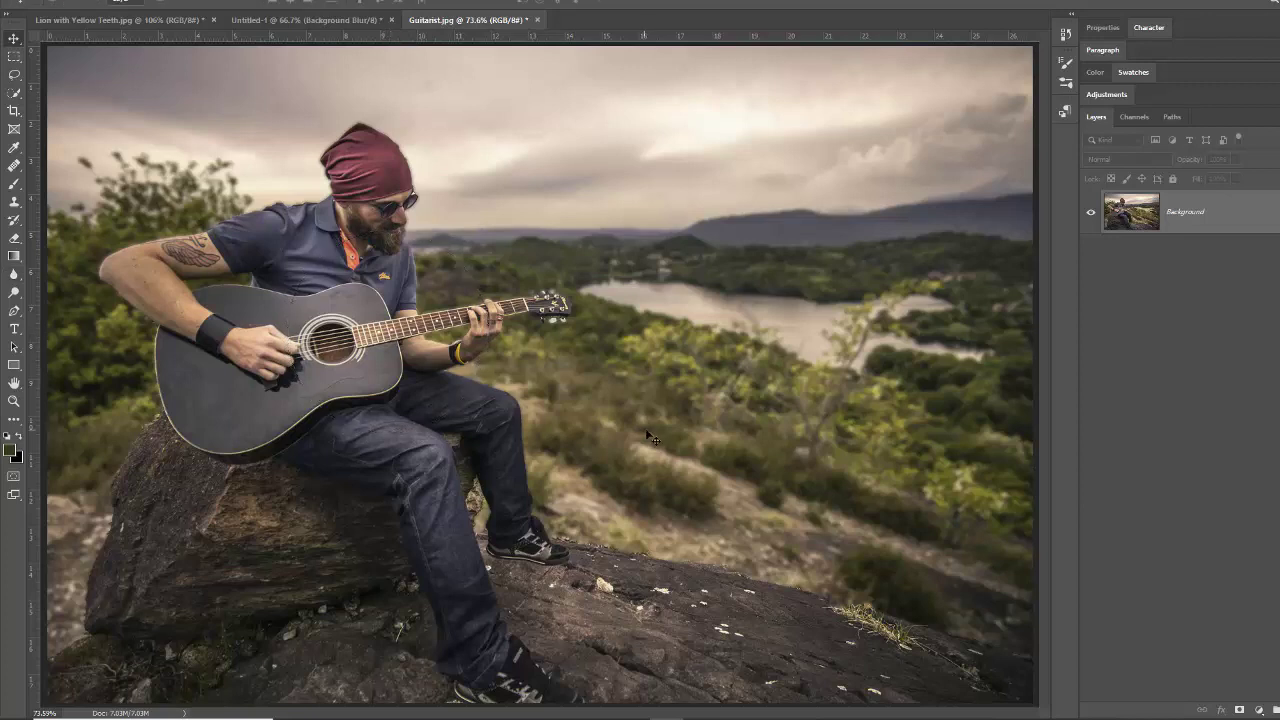